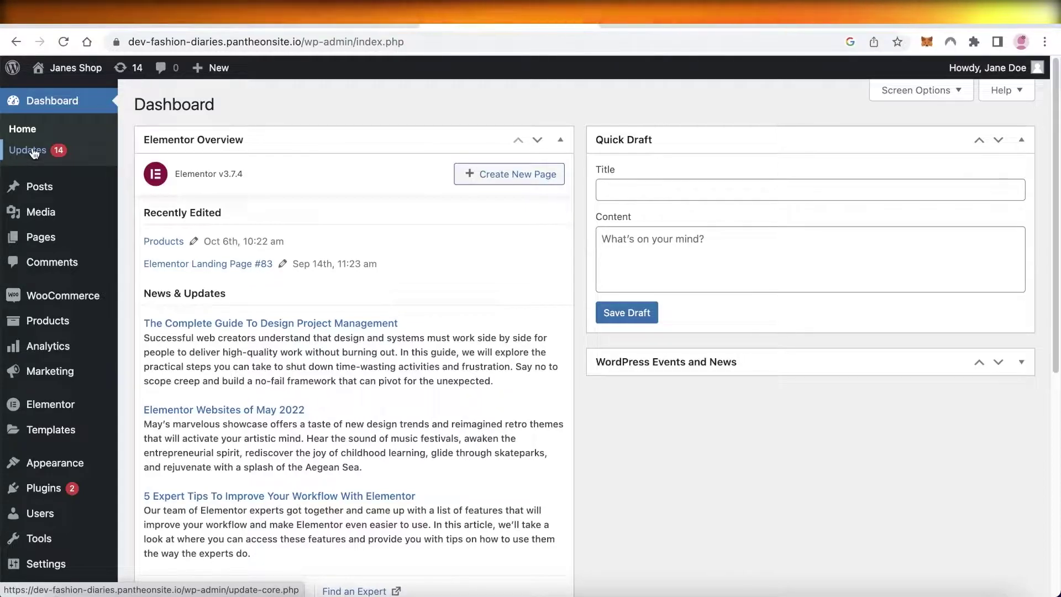
- Open the Updates page, which reports WordPress 6.0.2 as latest and two plugin updates
click(34, 153)
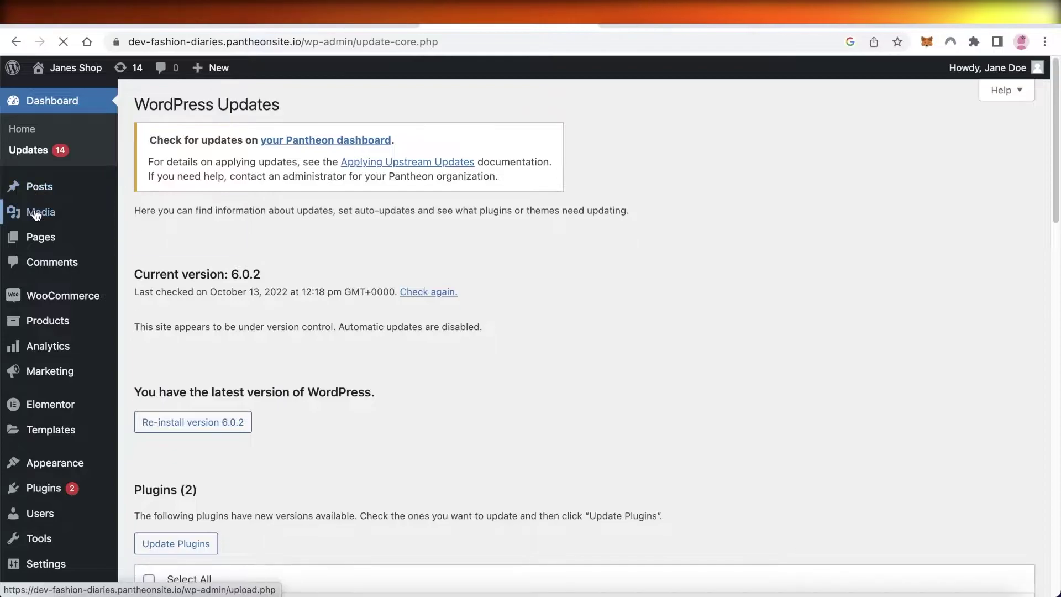
- Open the Media Library and scroll through its six media items
click(34, 215)
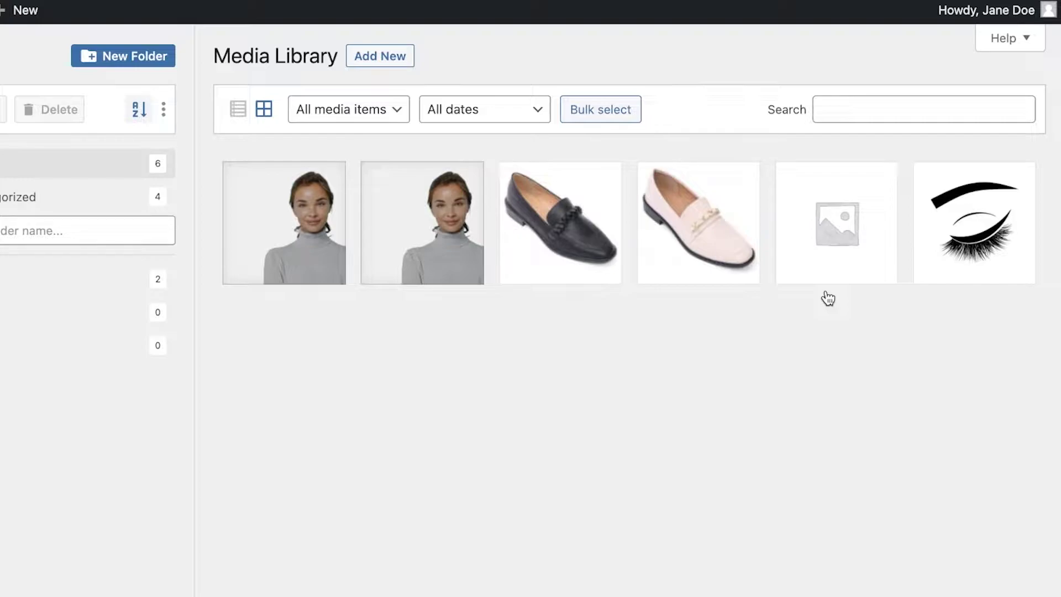
scroll(823, 307, down, 2)
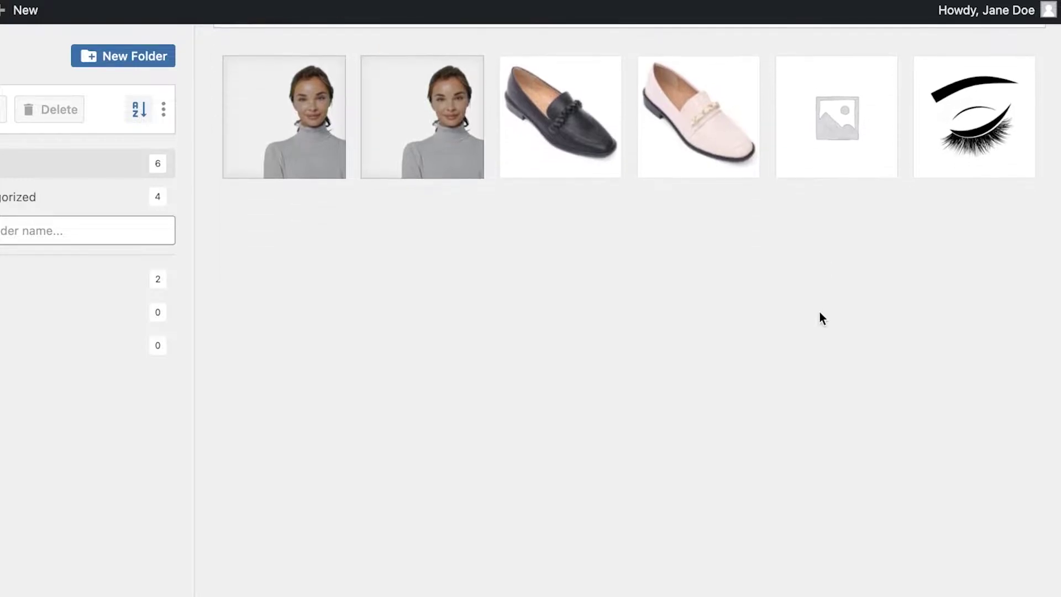
scroll(819, 318, up, 2)
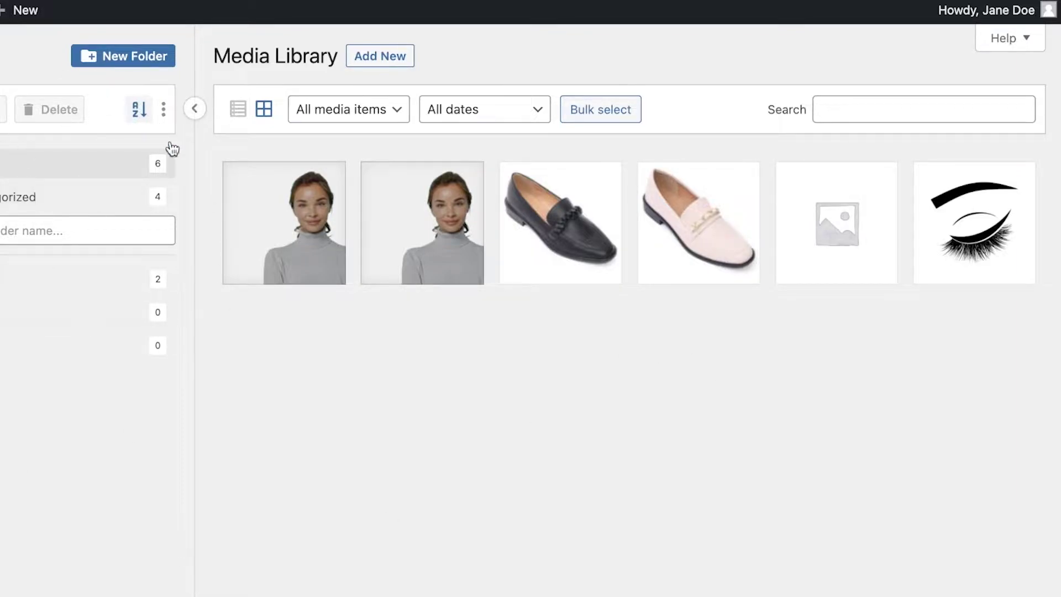
- Collapse the folder panel beside the media grid and reload the Media Library
click(194, 107)
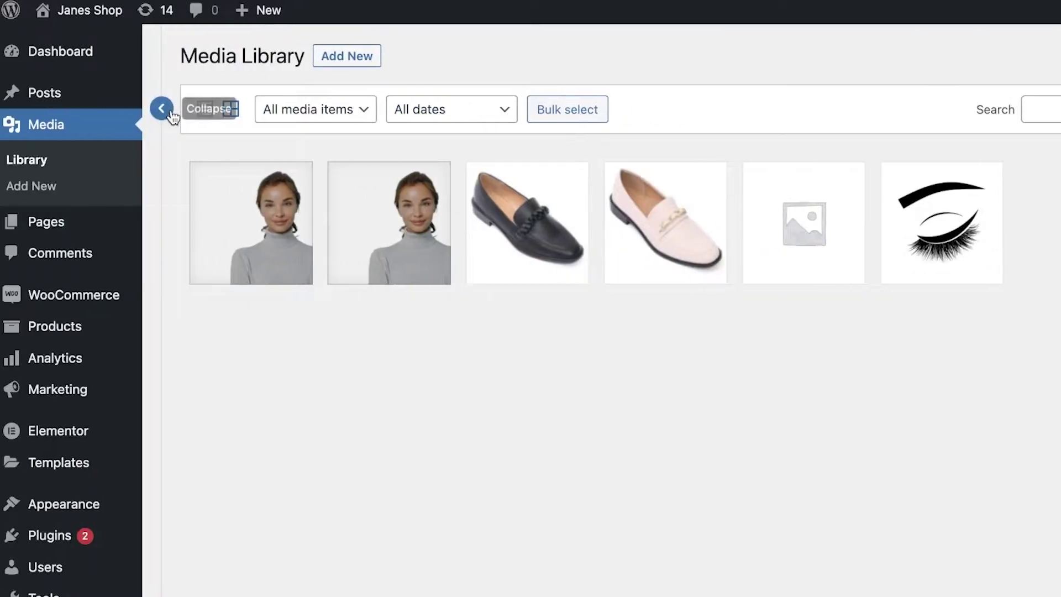
click(162, 109)
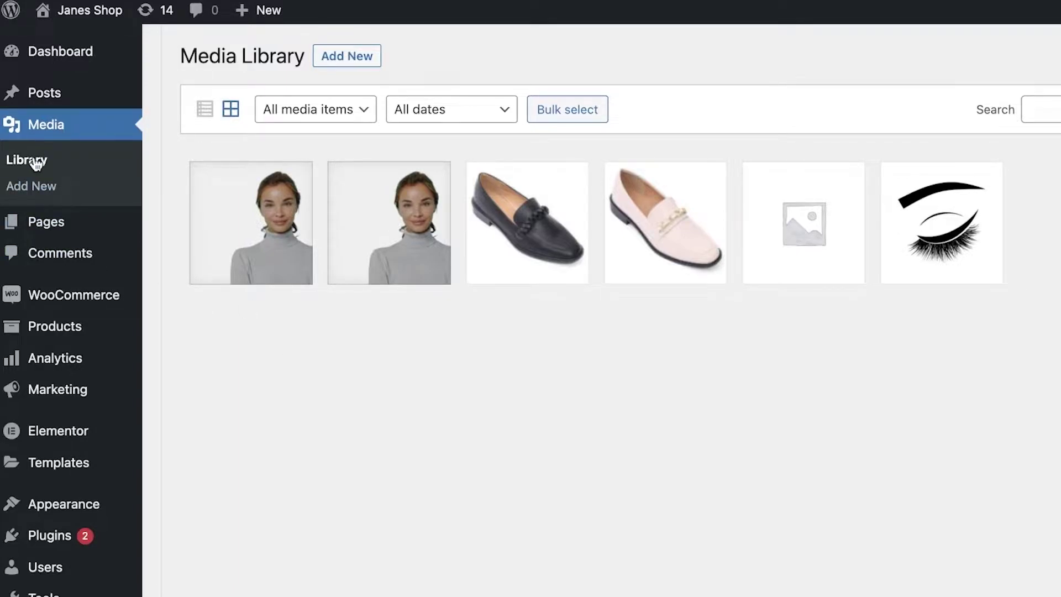
click(41, 140)
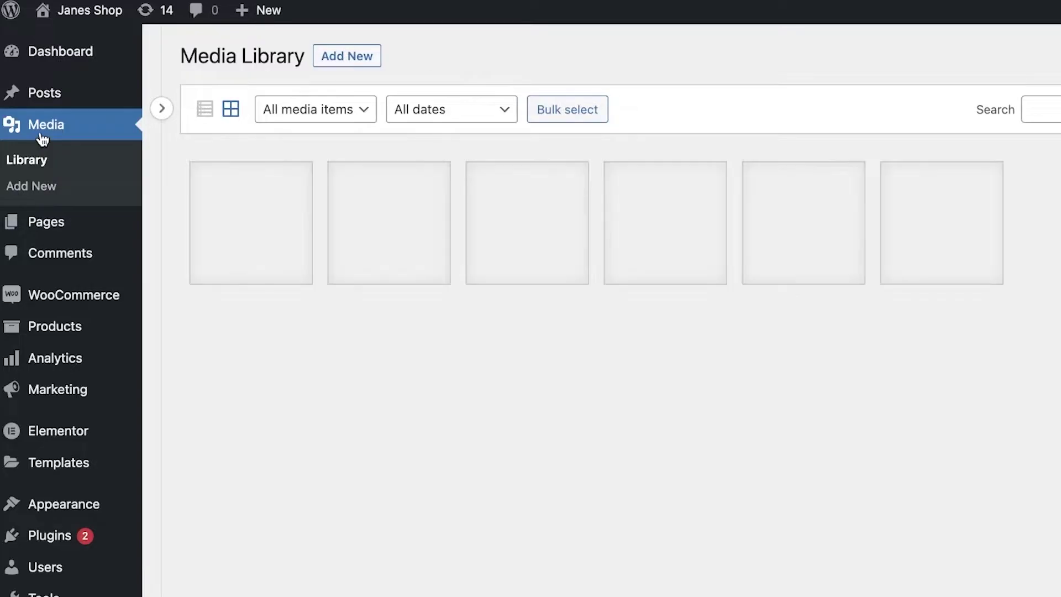
scroll(37, 136, down, 2)
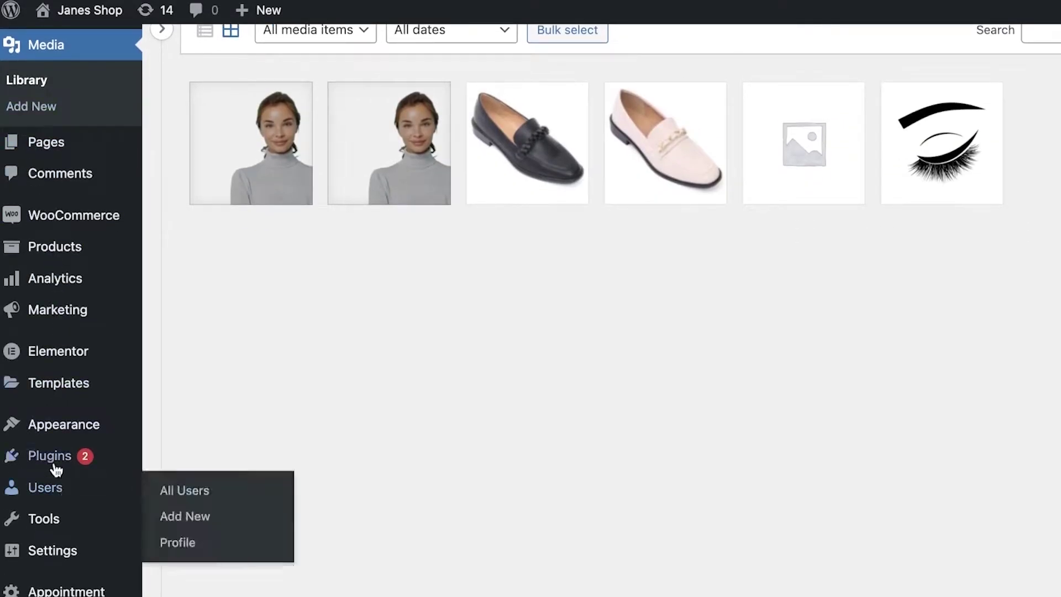
mouse_move(56, 468)
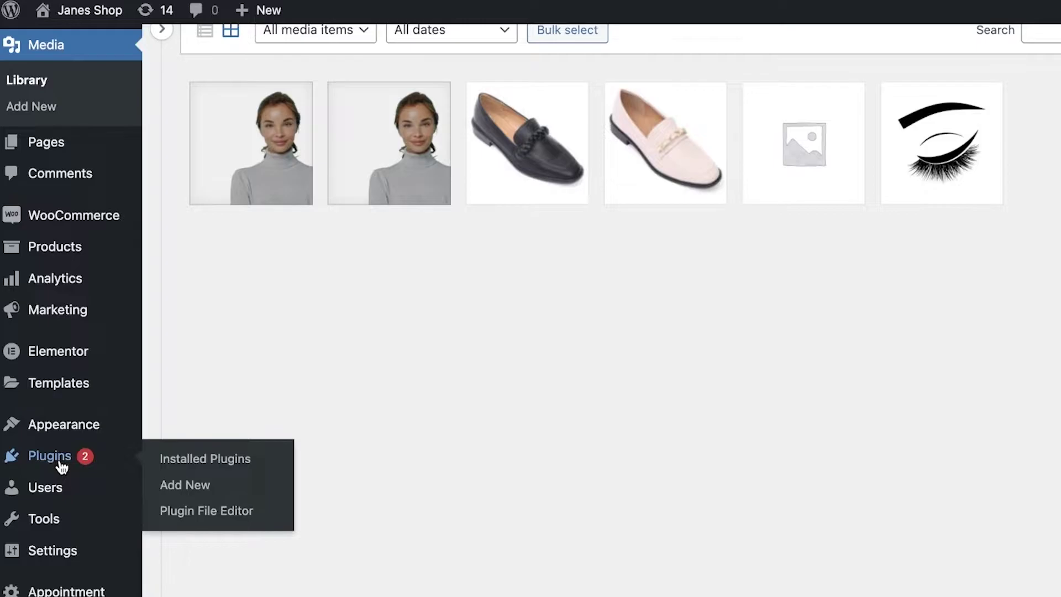
- Search the plugin directory for 'wp file manager' and browse the results
click(168, 486)
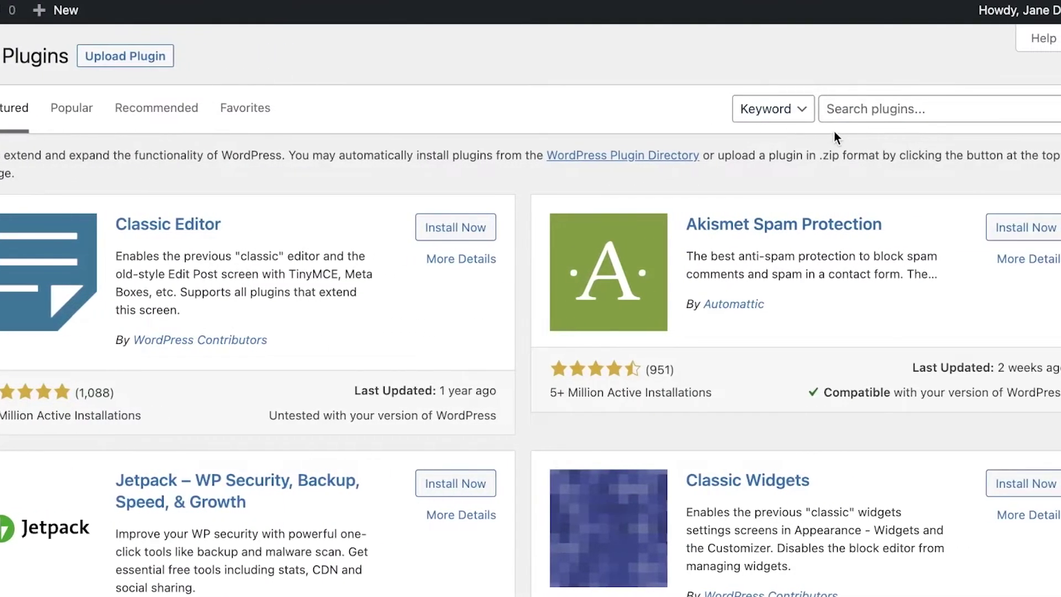
click(851, 114)
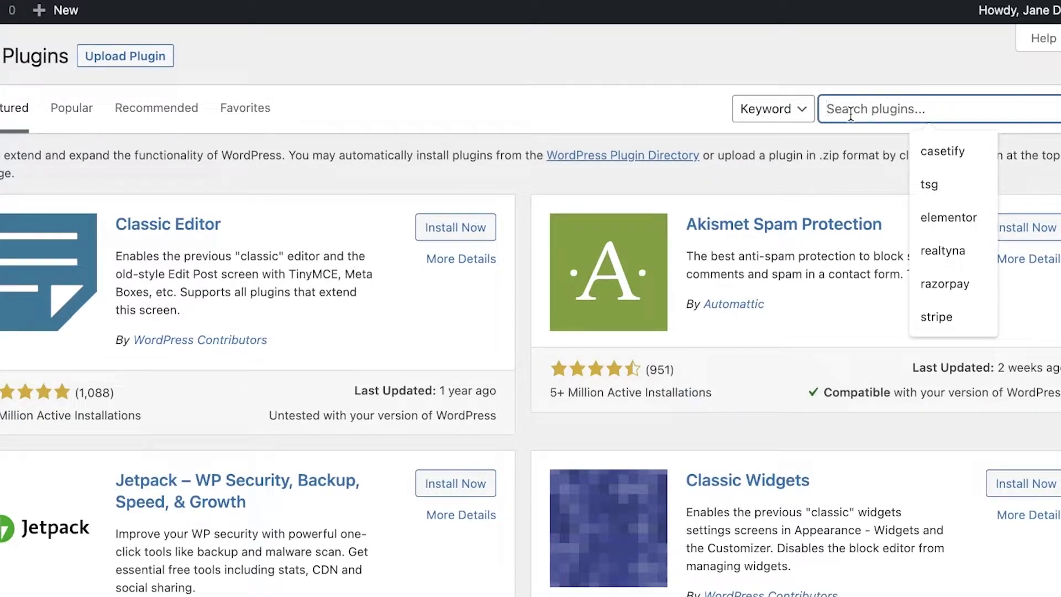
text(wp file manager)
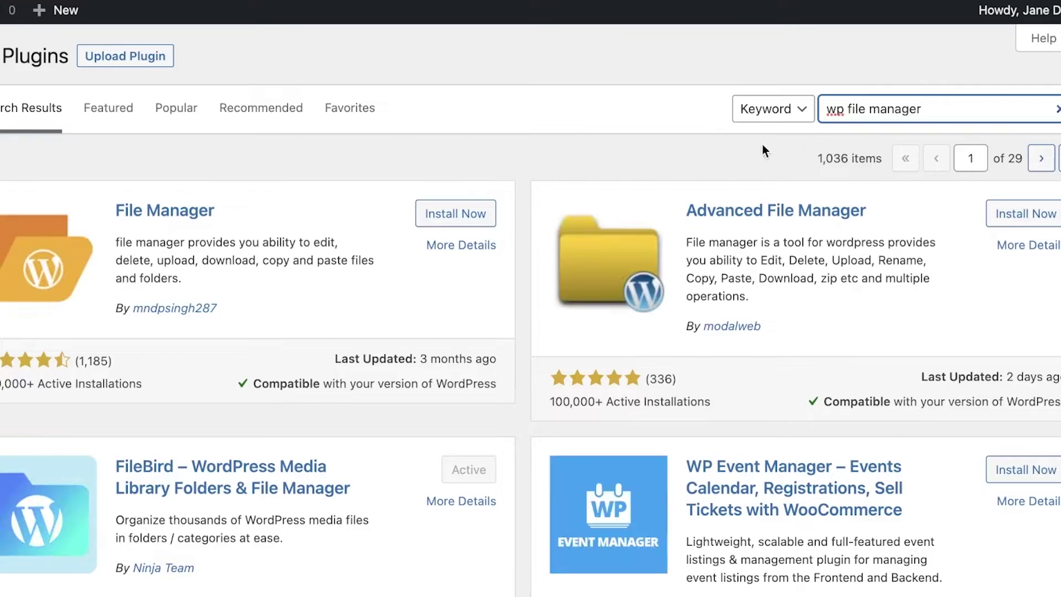
scroll(529, 288, down, 3)
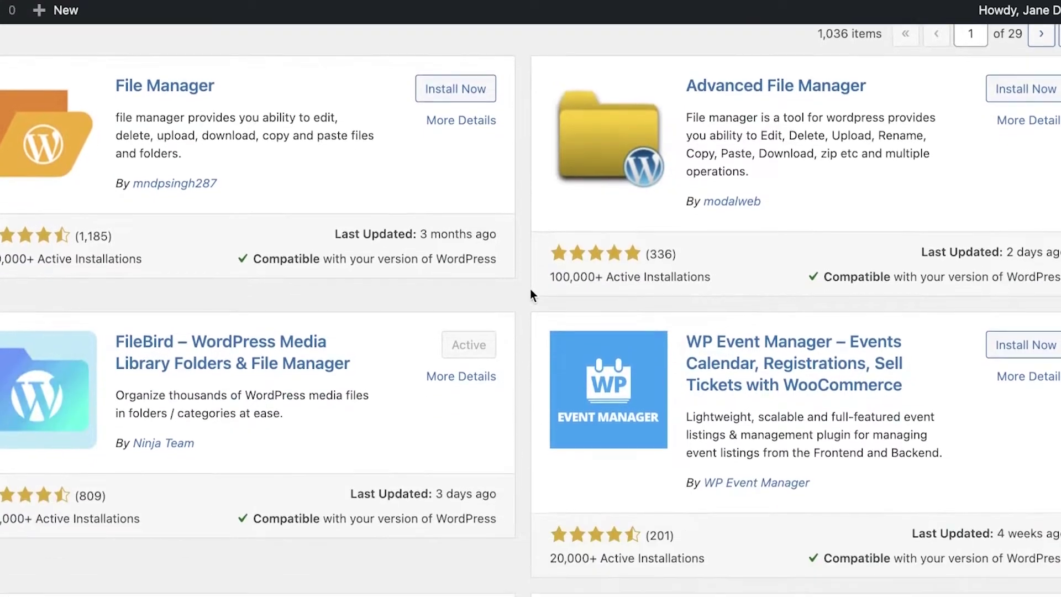
scroll(529, 288, down, 8)
scroll(592, 200, up, 10)
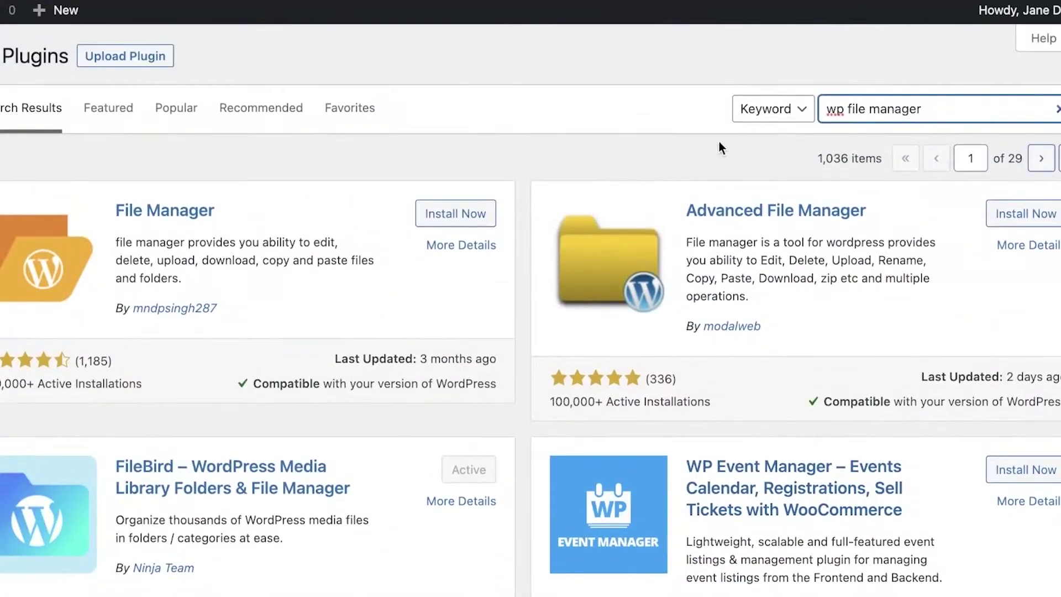
- Refine the search terms and install the WPFiles media library plugin
click(845, 113)
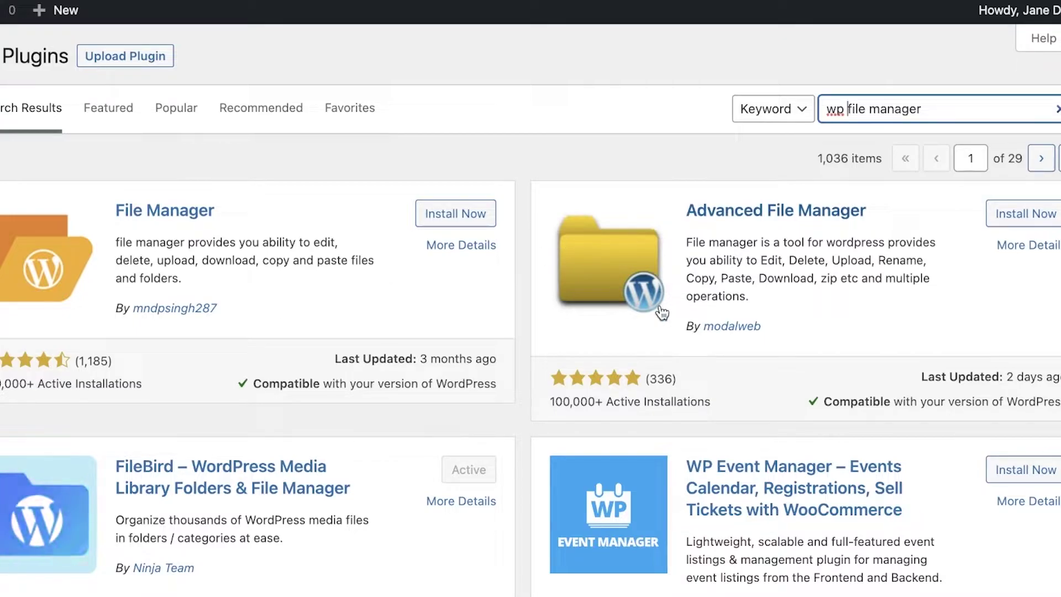
scroll(442, 298, down, 5)
scroll(221, 293, up, 2)
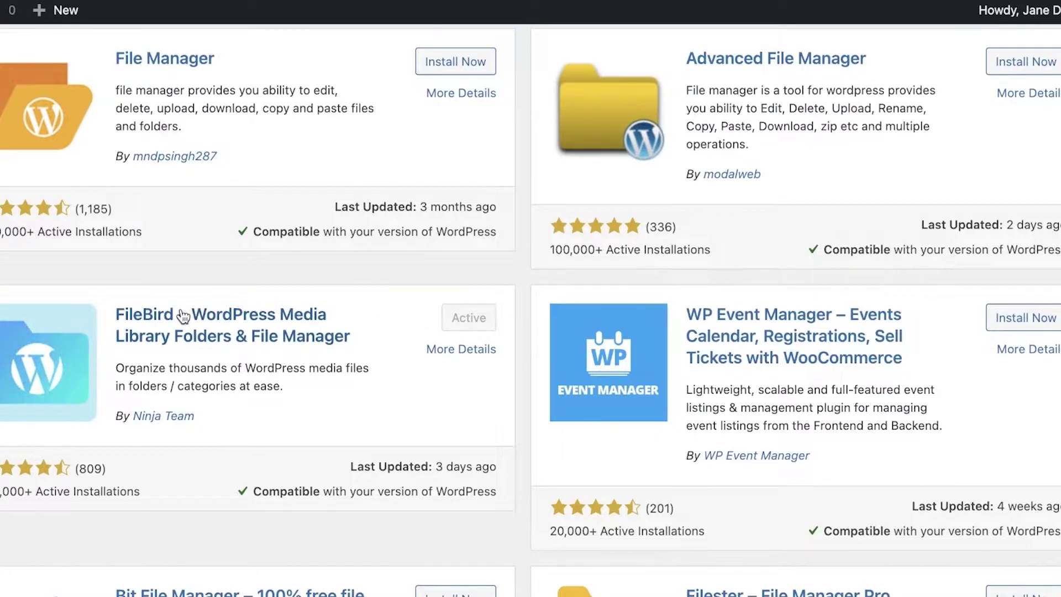
scroll(168, 325, down, 2)
scroll(168, 319, down, 7)
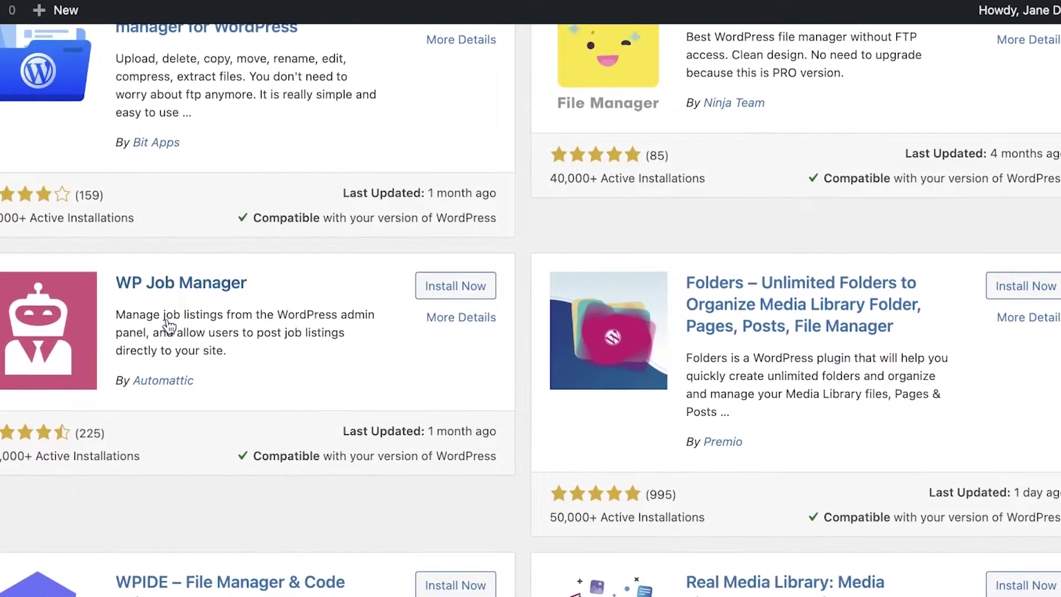
scroll(168, 325, up, 15)
click(823, 113)
text(wpfile manager)
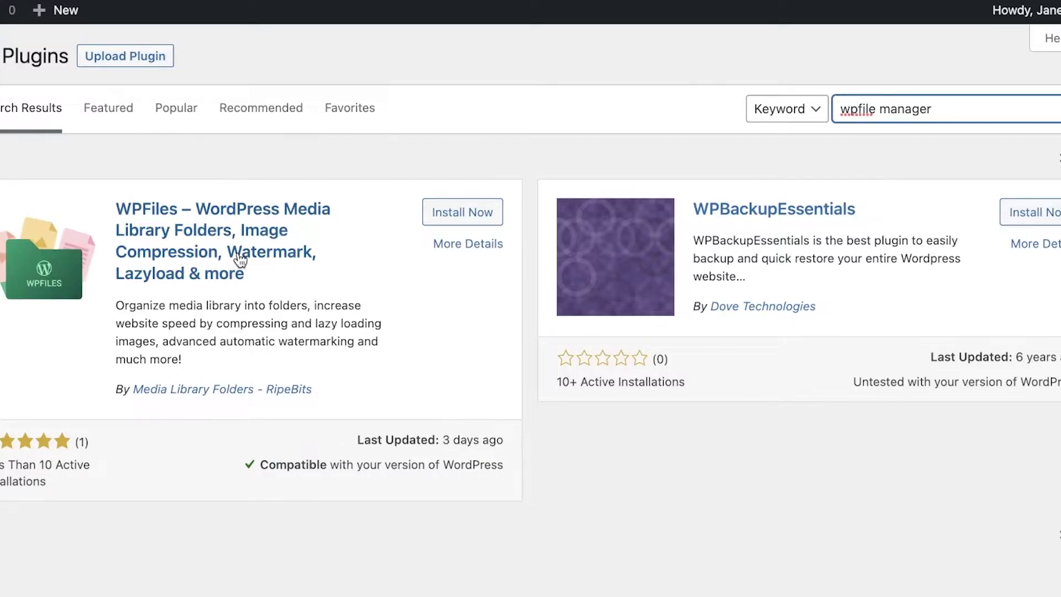
click(468, 214)
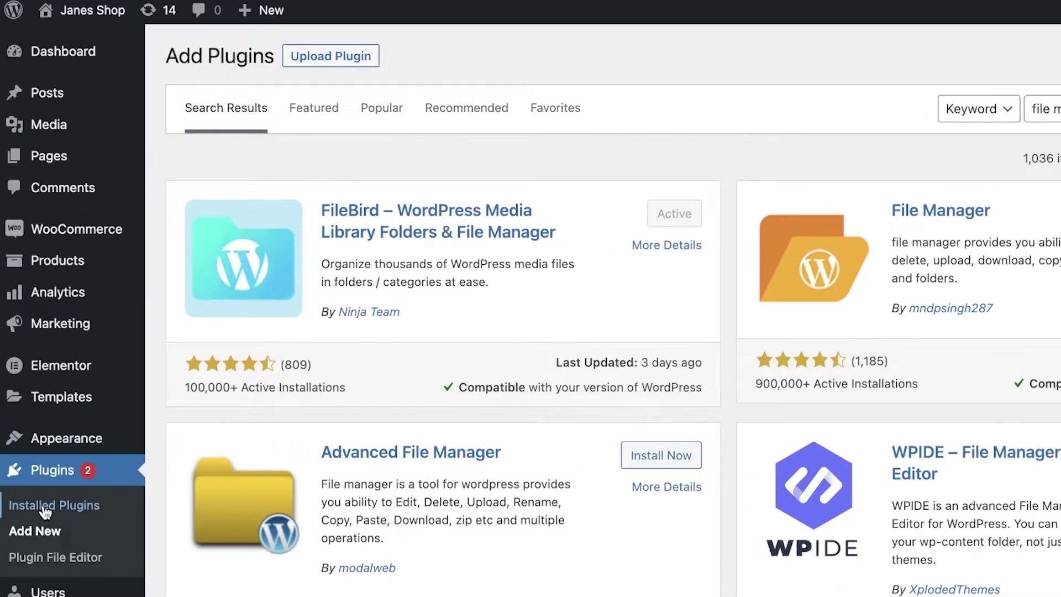
- Activate the WPFiles plugin from the Installed Plugins list
click(45, 505)
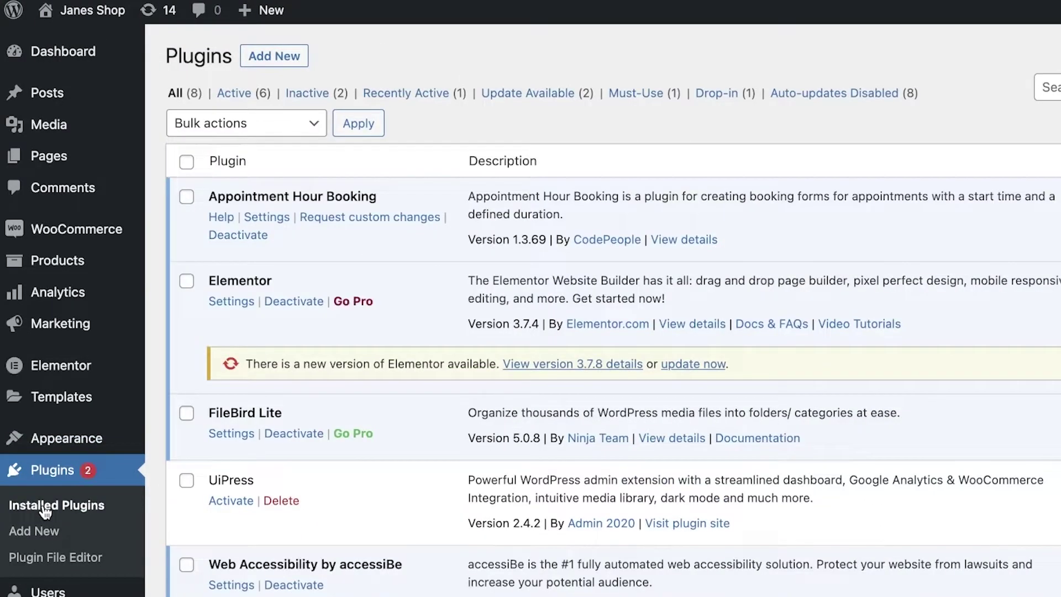
scroll(45, 512, down, 3)
scroll(45, 511, down, 3)
click(239, 452)
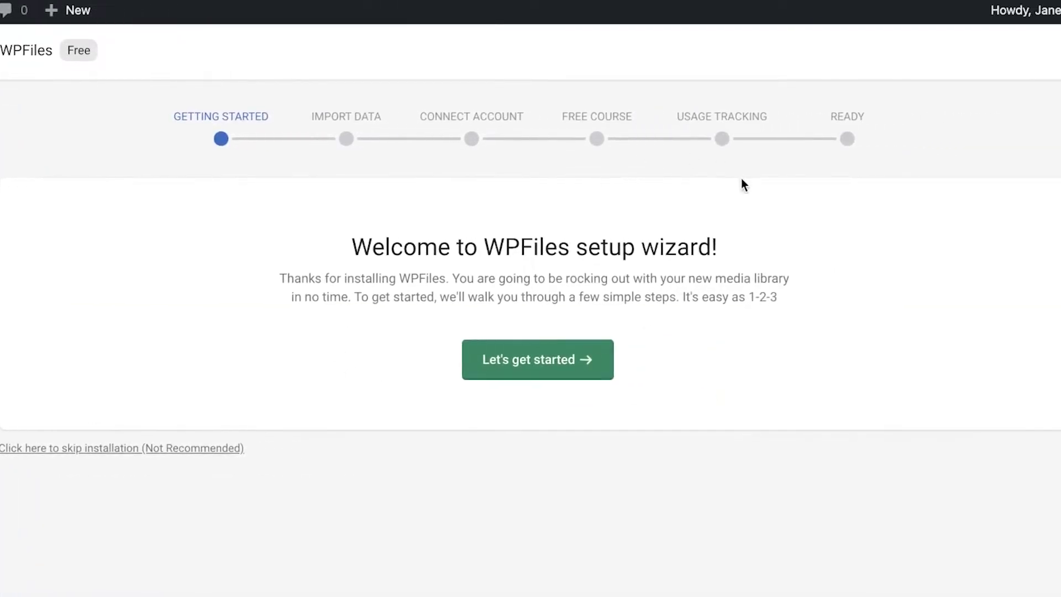
- Run the WPFiles setup wizard, skipping the data import and account connection
click(540, 364)
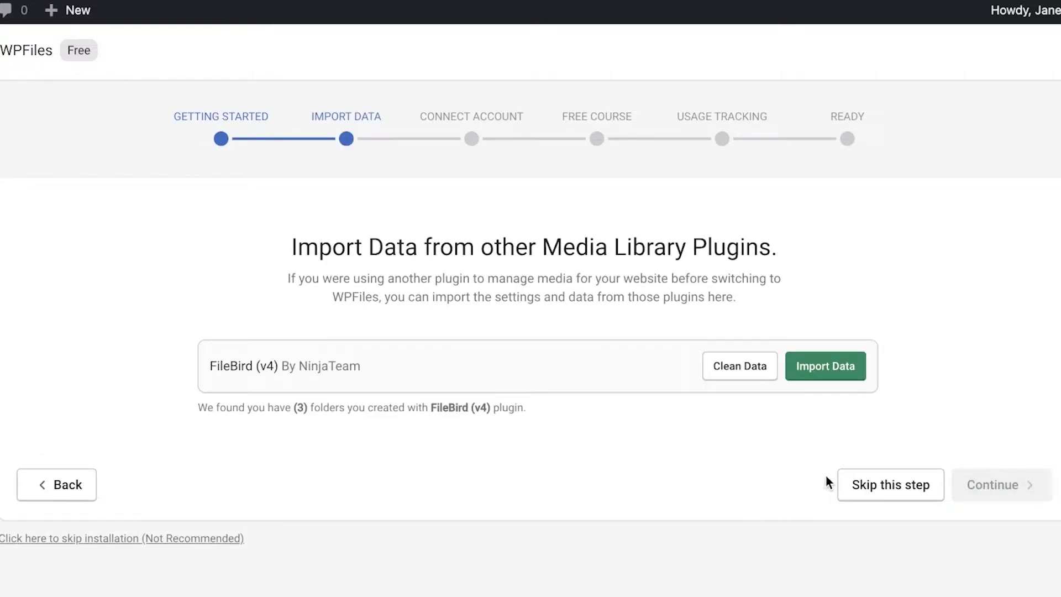
click(859, 486)
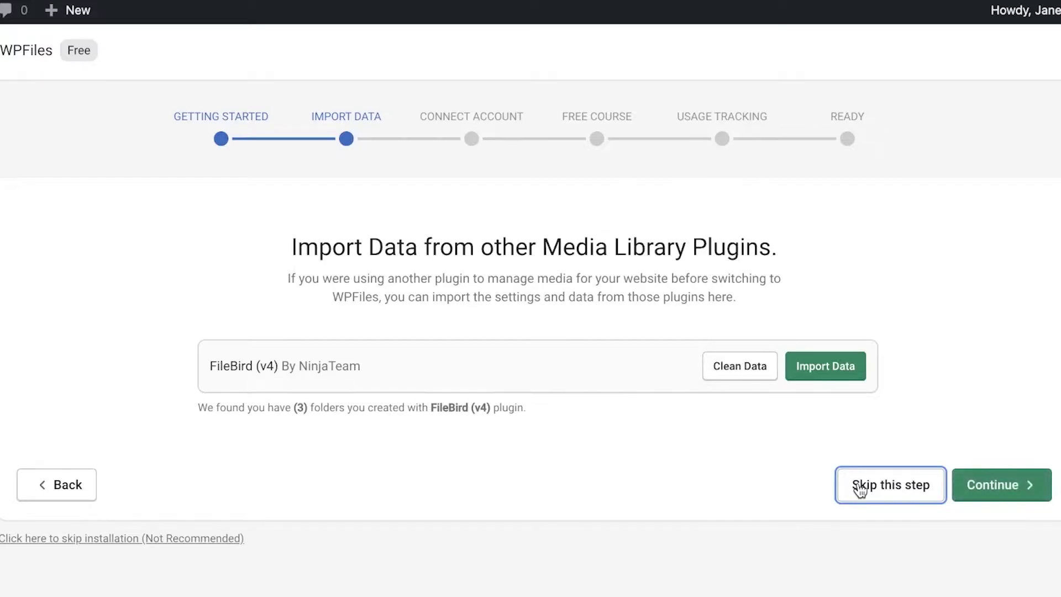
click(914, 430)
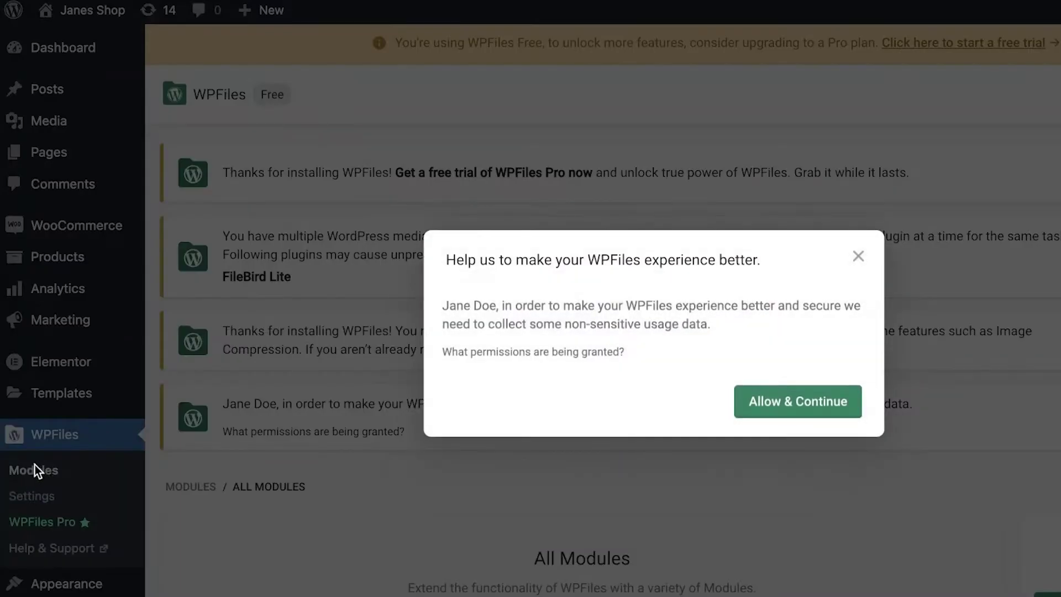
click(858, 256)
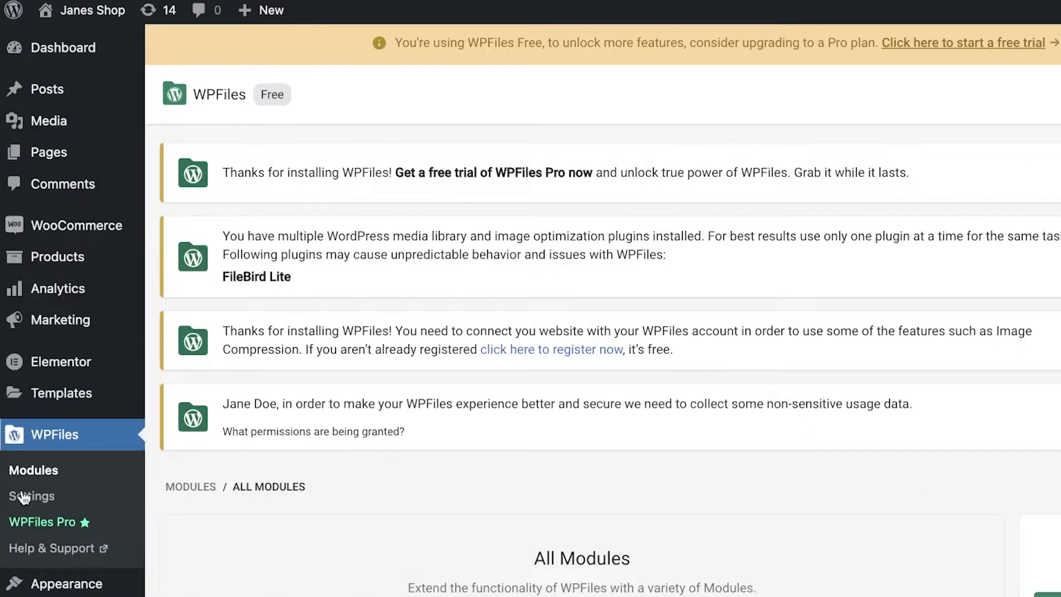
click(20, 470)
click(32, 469)
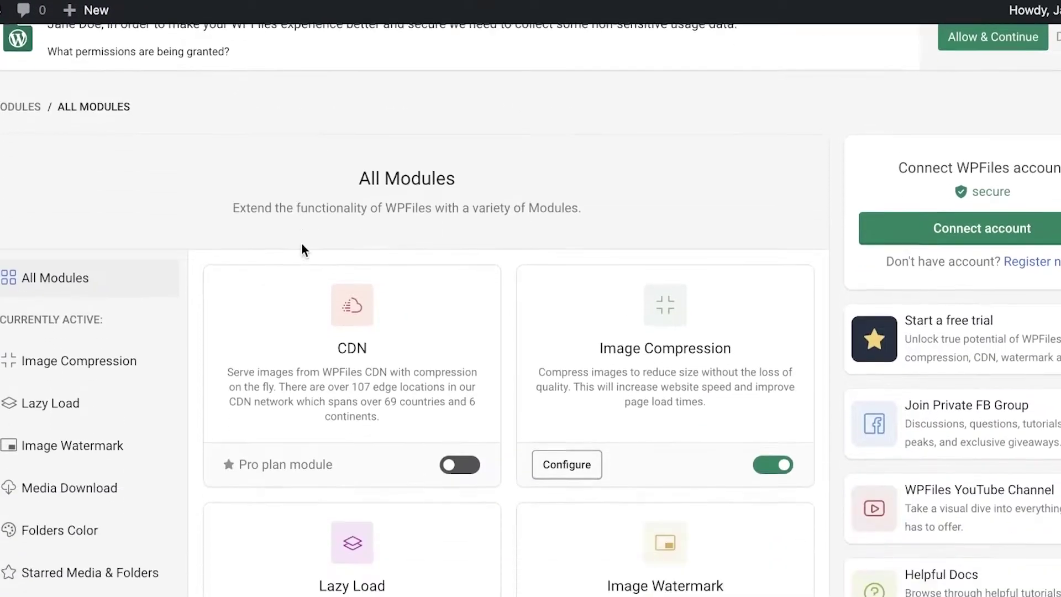
scroll(523, 243, down, 5)
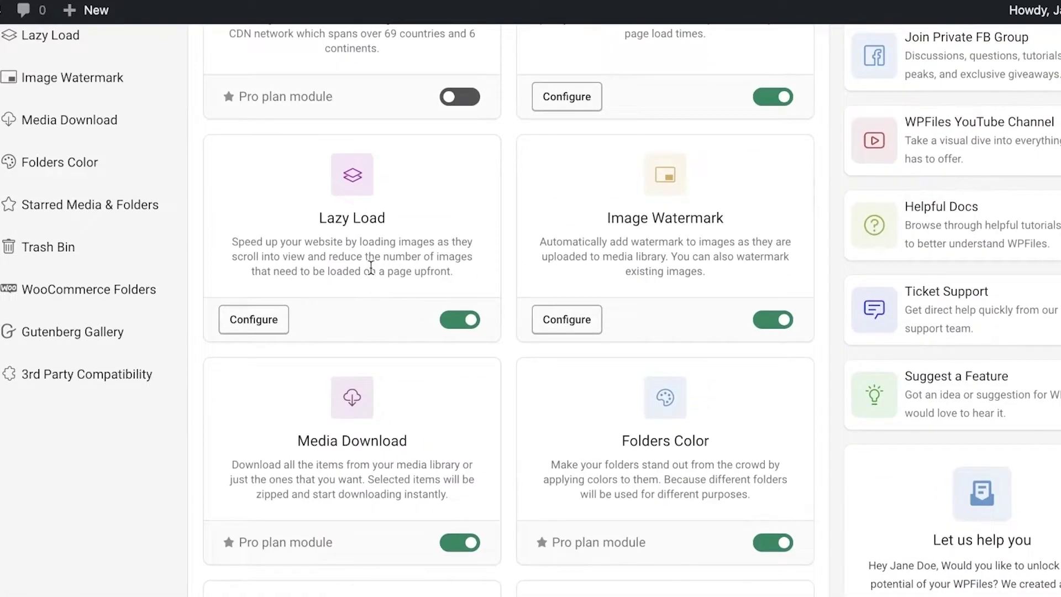
scroll(704, 282, down, 1)
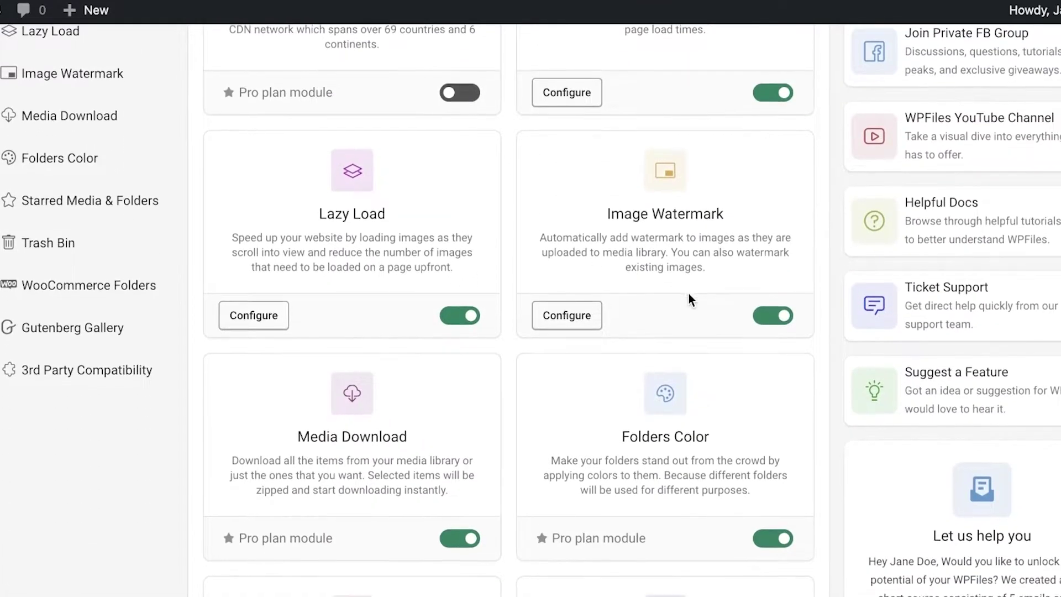
scroll(683, 298, down, 2)
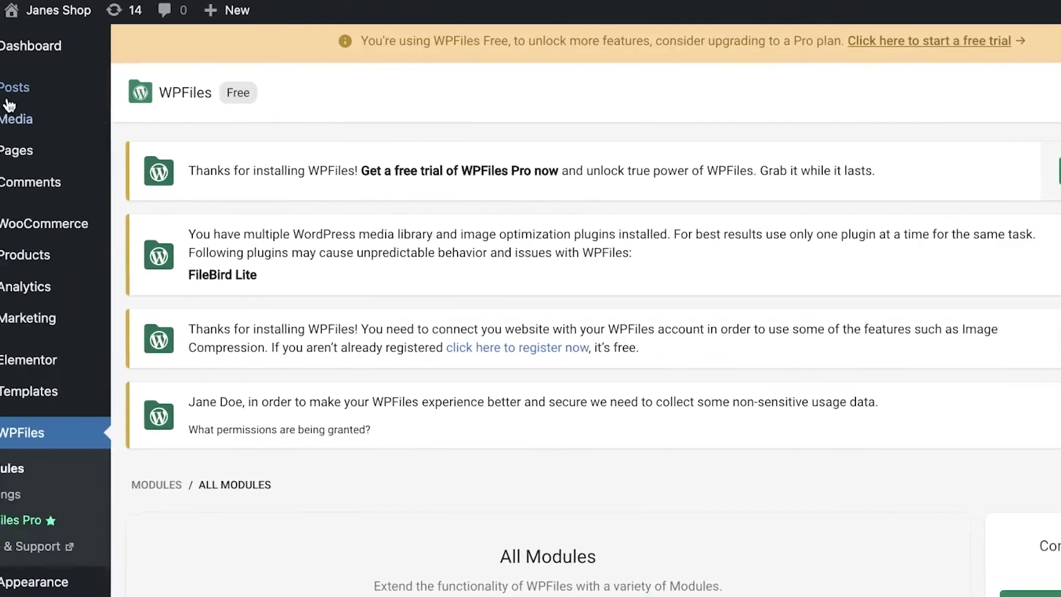
- Open the Media Library and scroll through the six files under the WPFiles All Files folder
mouse_move(17, 110)
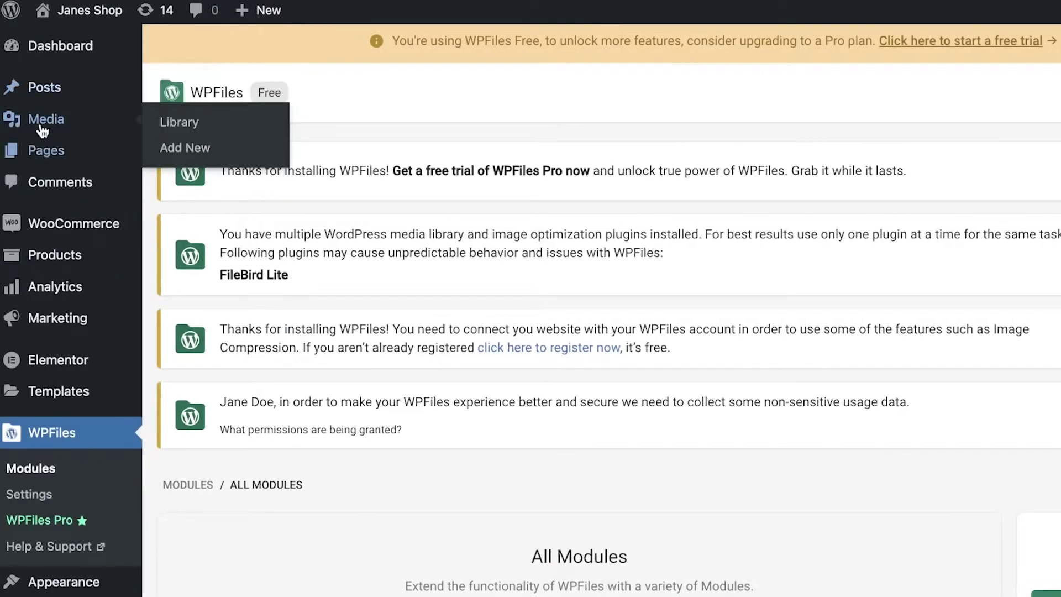
click(41, 120)
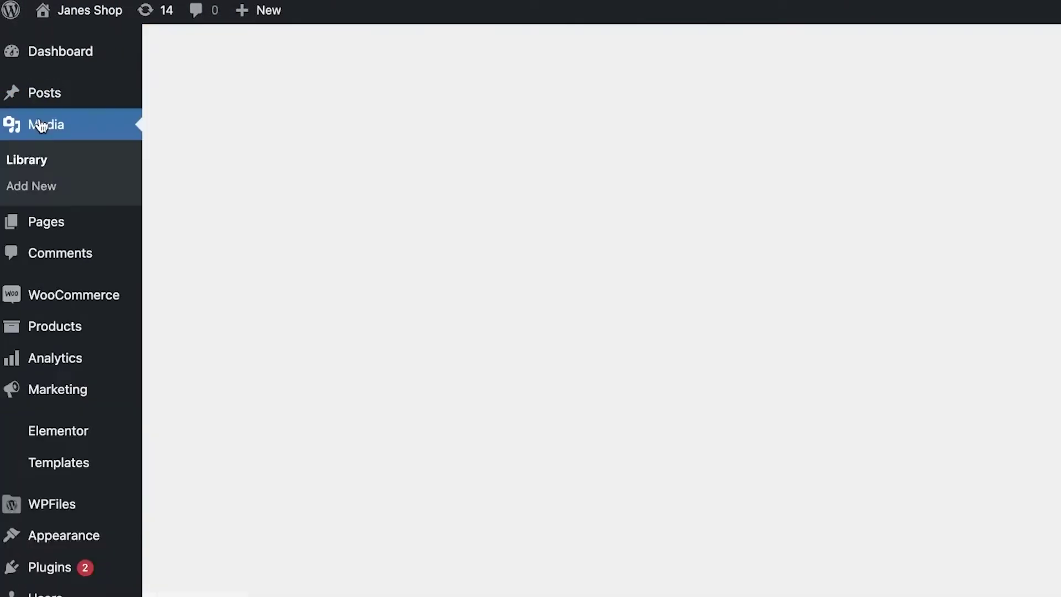
scroll(457, 367, down, 3)
scroll(372, 356, up, 2)
scroll(762, 490, up, 3)
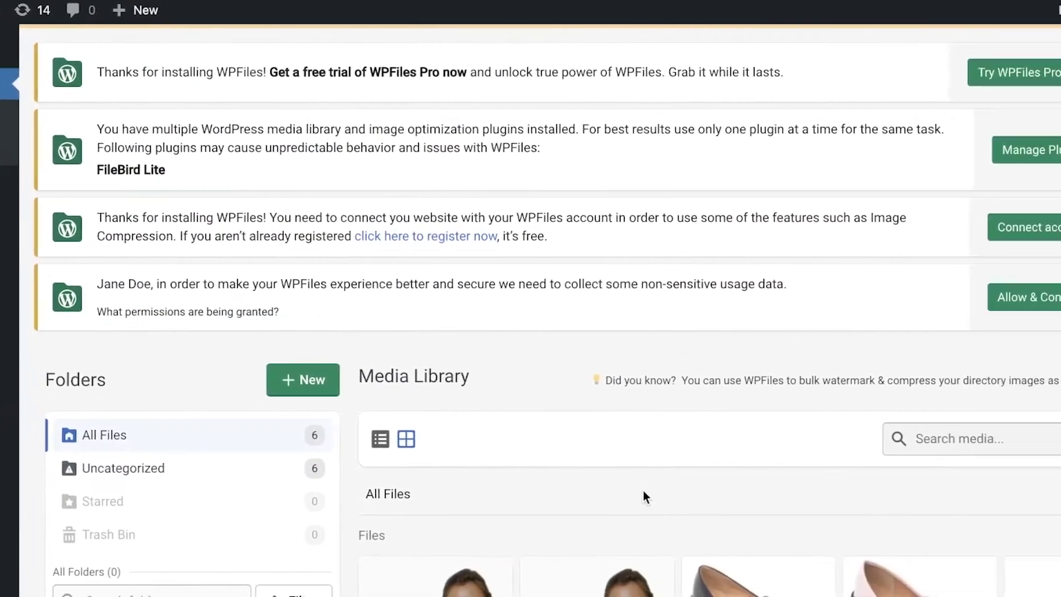
scroll(529, 421, up, 1)
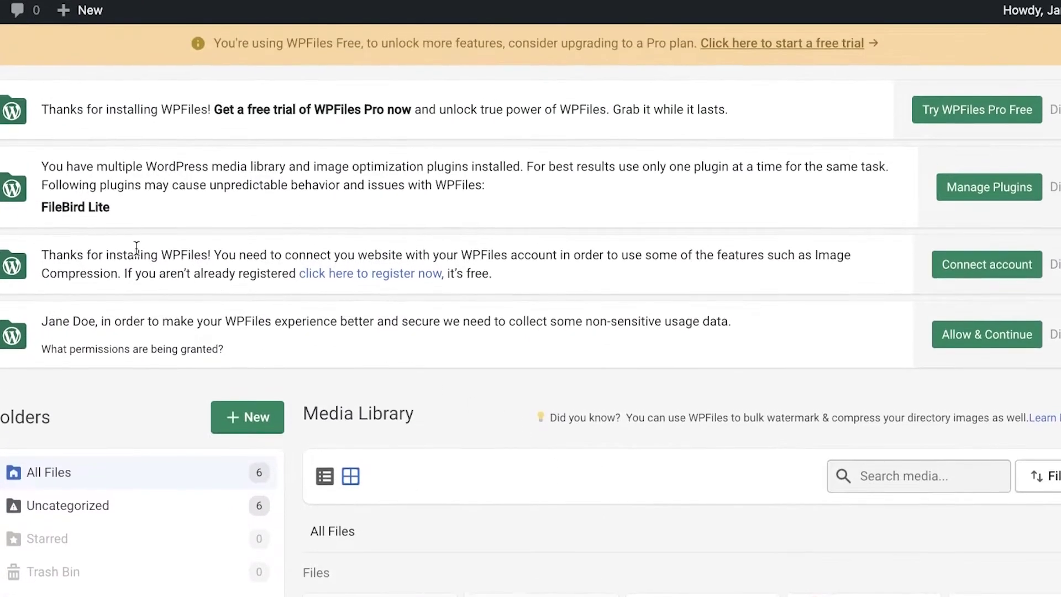
scroll(536, 229, down, 5)
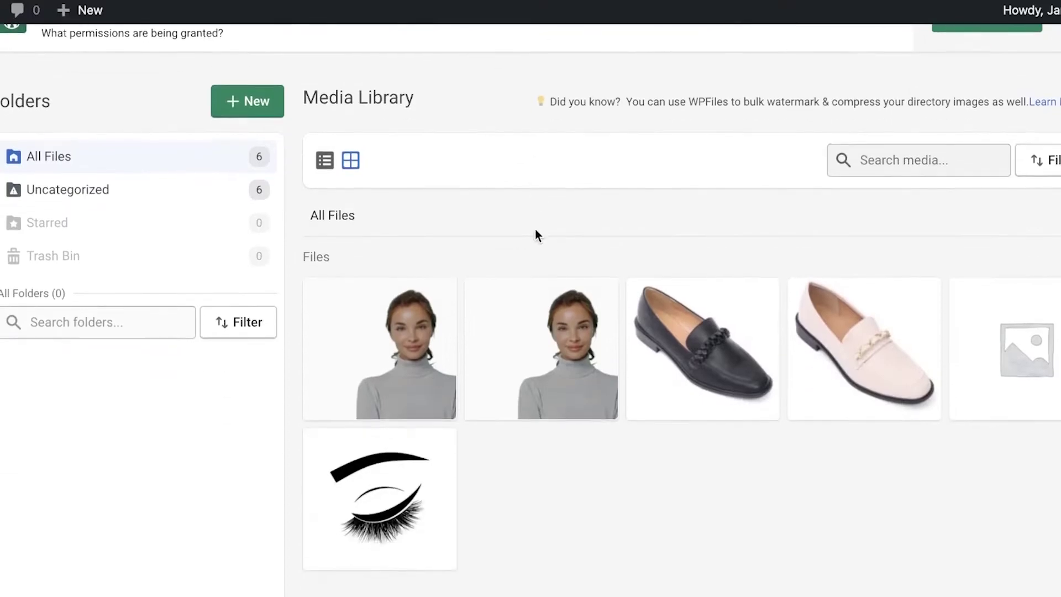
scroll(536, 229, up, 5)
scroll(336, 403, down, 1)
scroll(336, 403, down, 10)
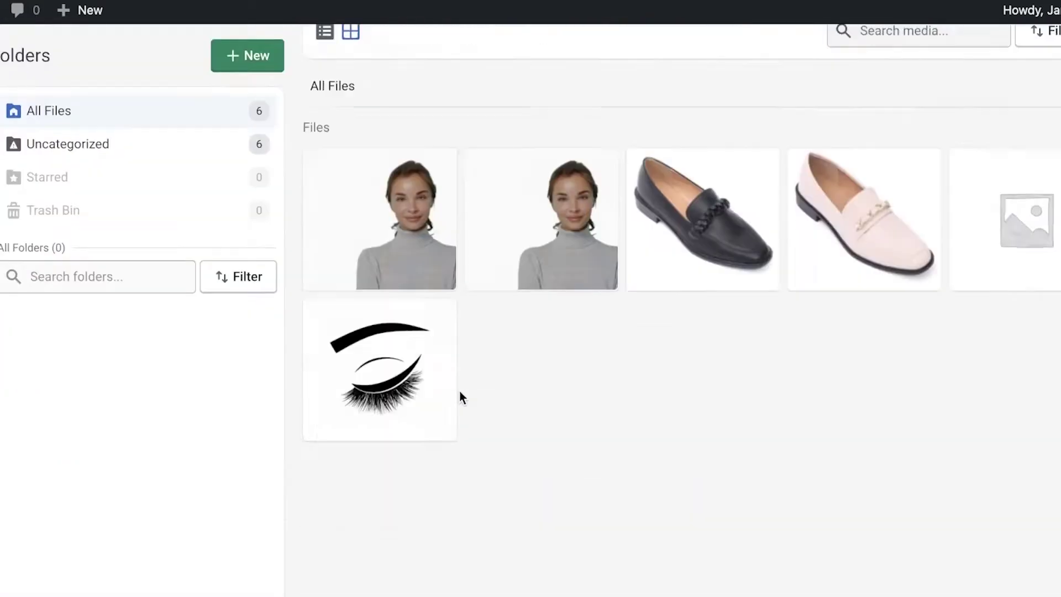
scroll(564, 346, up, 20)
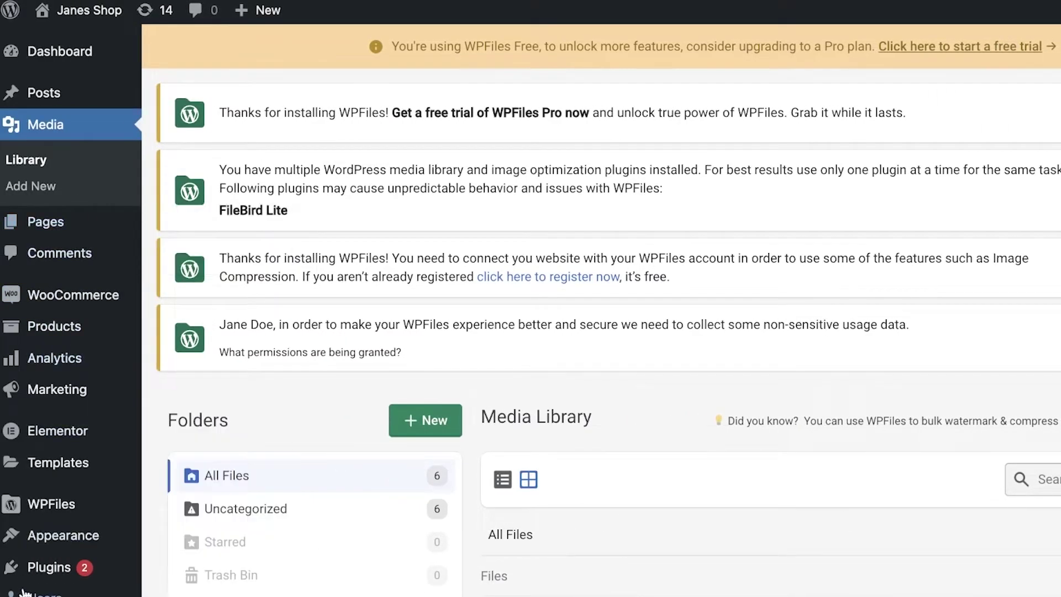
- Deactivate WPFiles, then delete it and confirm removing its data
mouse_move(27, 573)
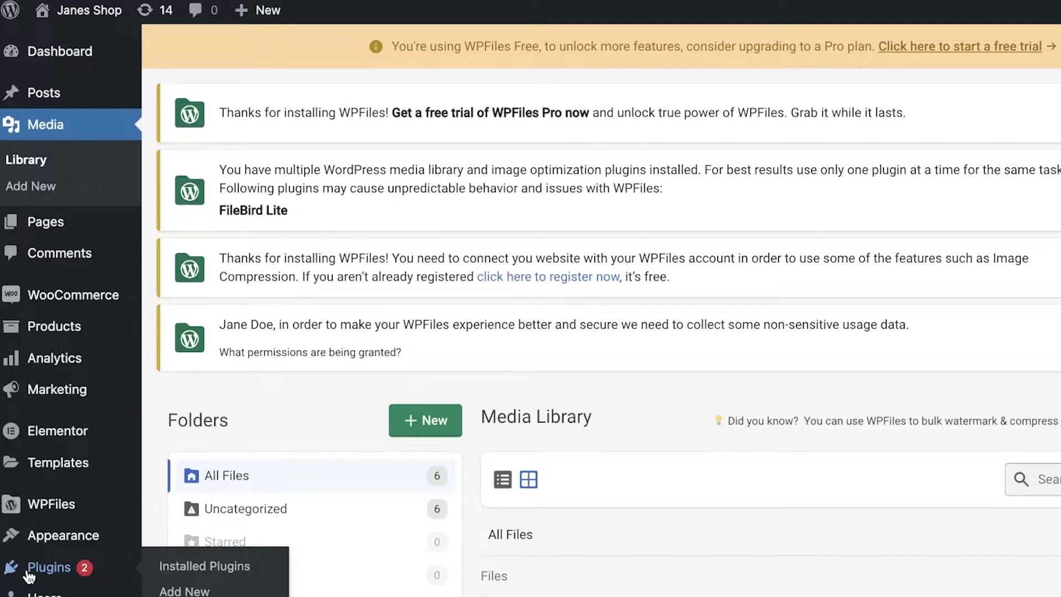
click(28, 574)
scroll(214, 525, down, 7)
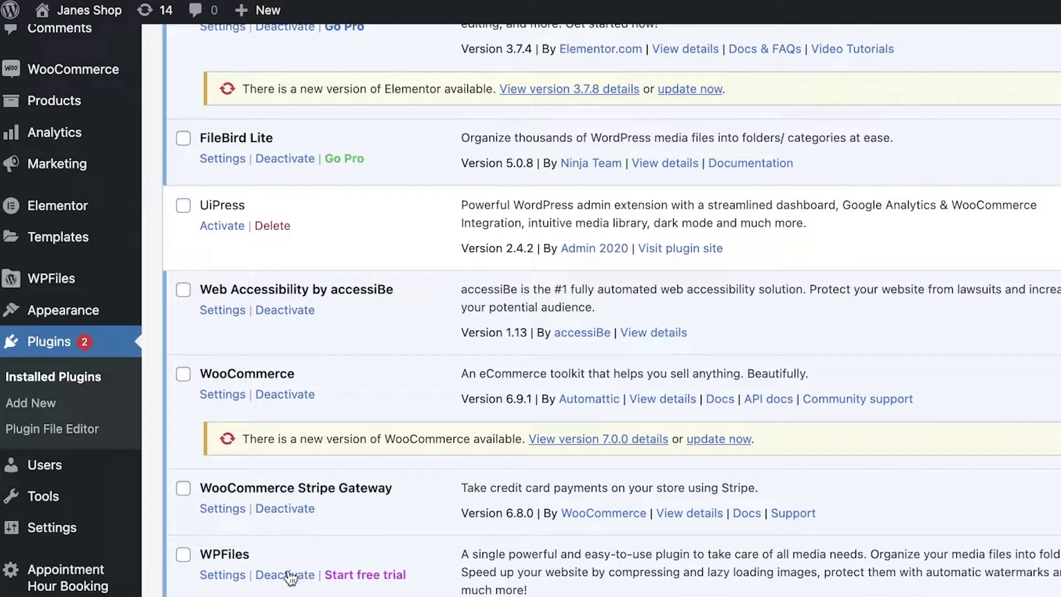
click(293, 573)
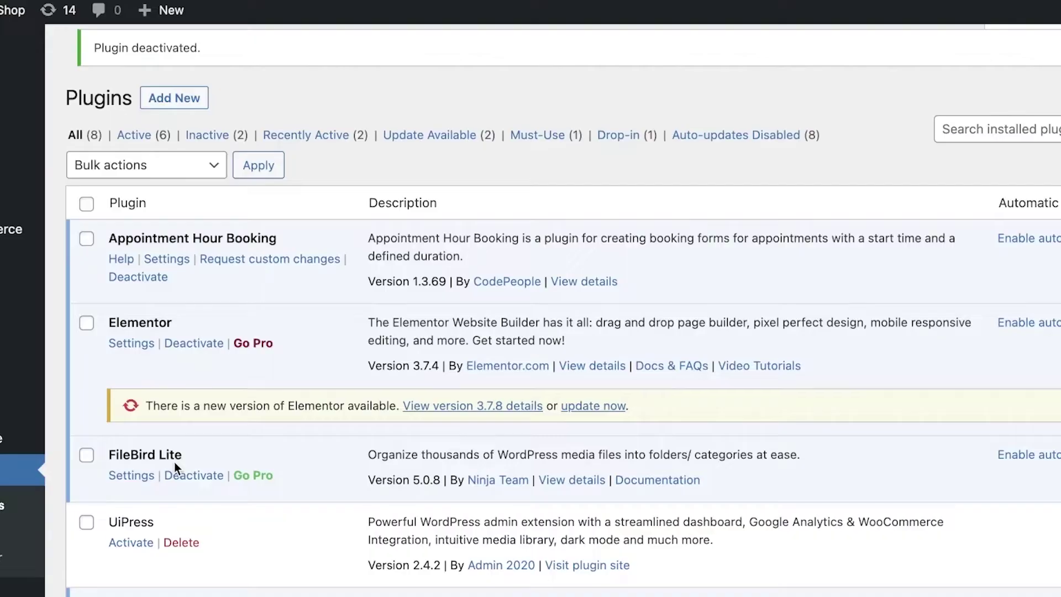
scroll(171, 466, down, 8)
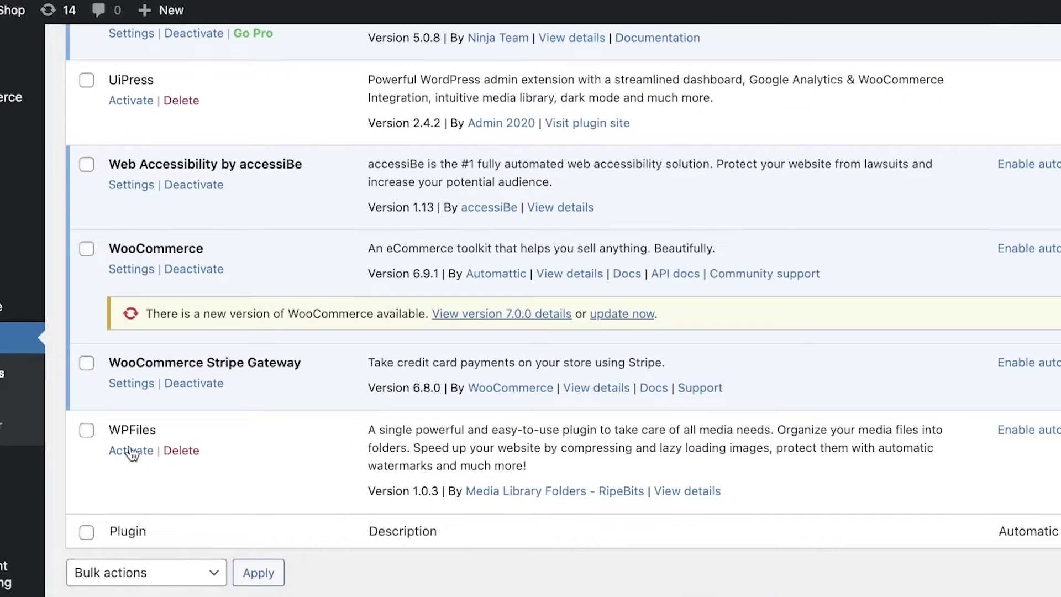
click(182, 451)
click(719, 81)
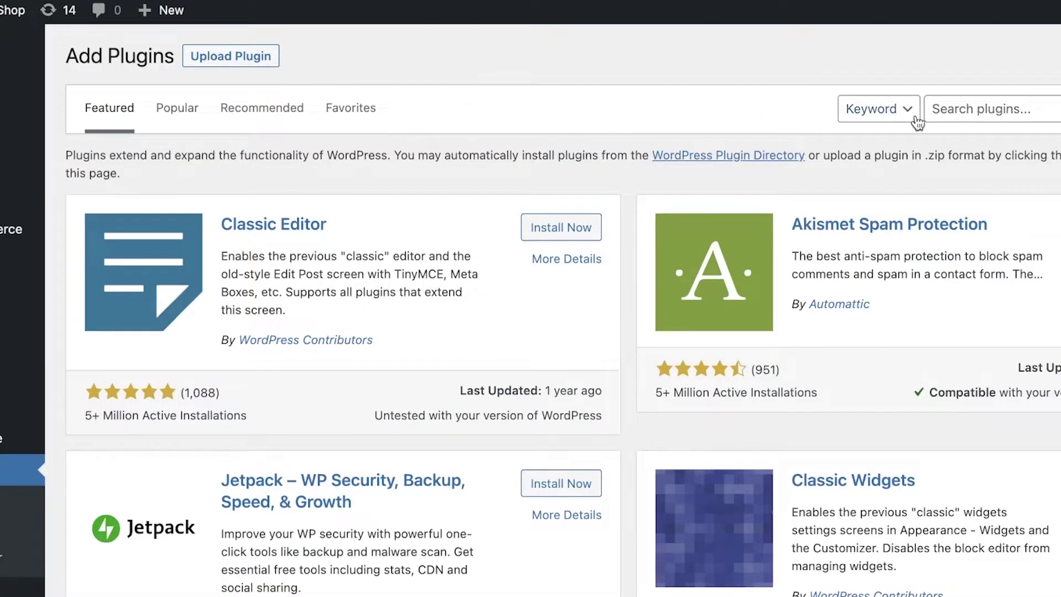
- Search plugins for 'file manager' and install Advanced File Manager
click(935, 112)
text(file manager)
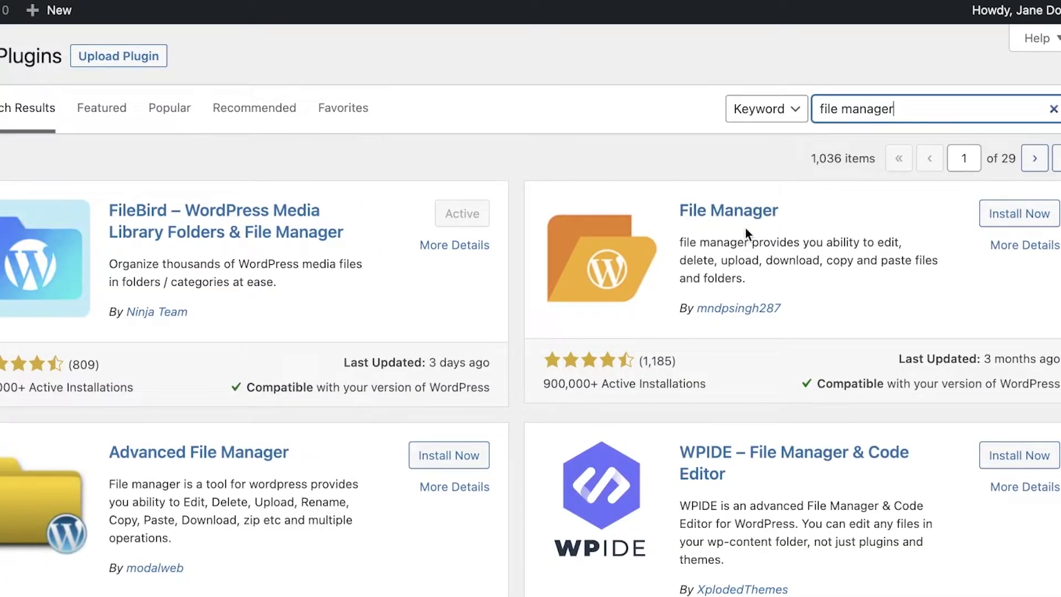
scroll(729, 221, down, 3)
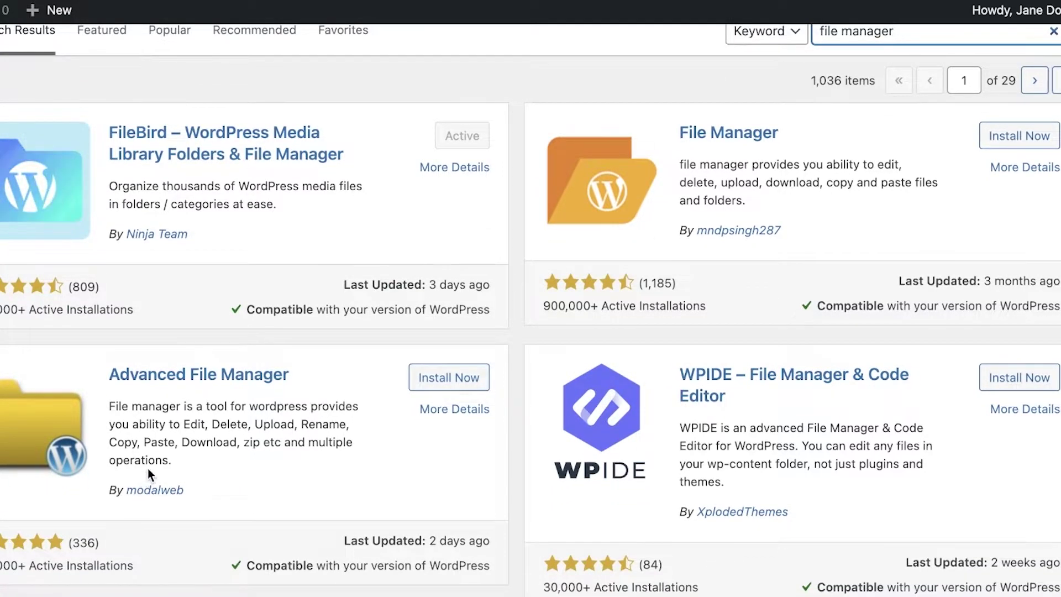
scroll(147, 468, down, 1)
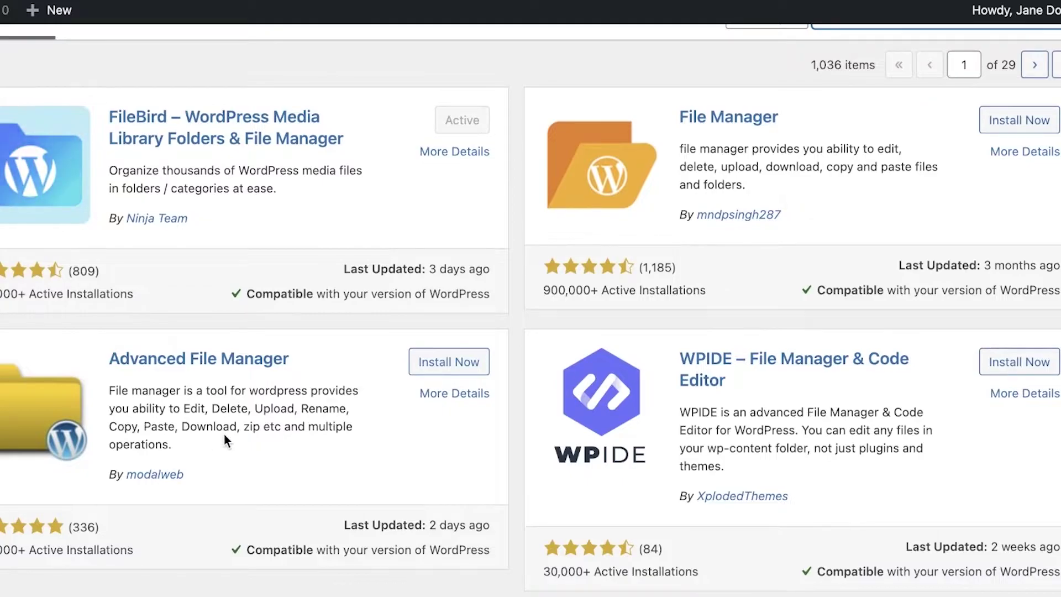
click(427, 368)
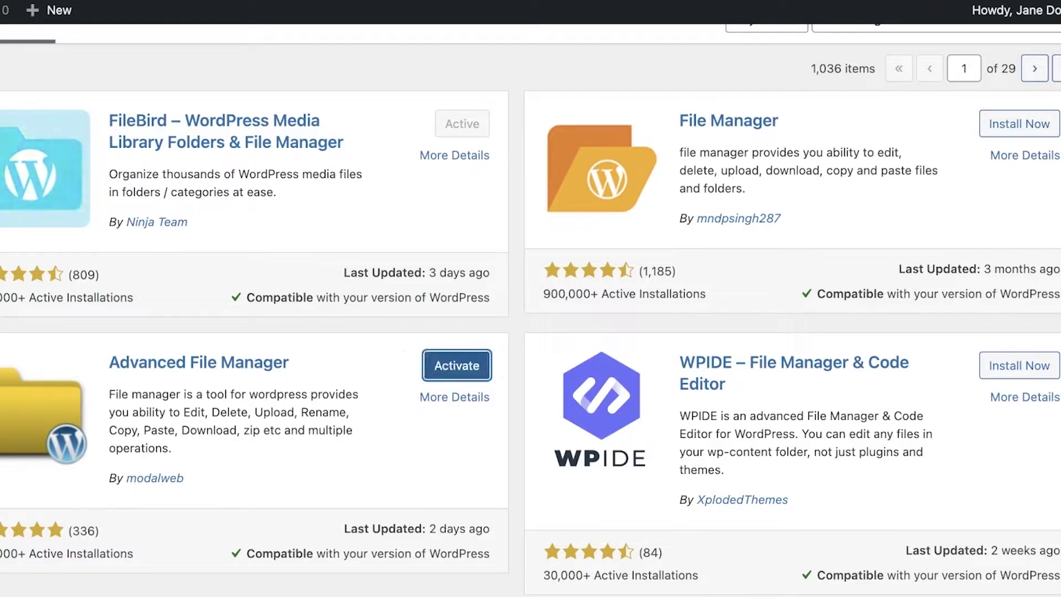
- Activate Advanced File Manager and check it appears as File Manager Advanced
click(456, 365)
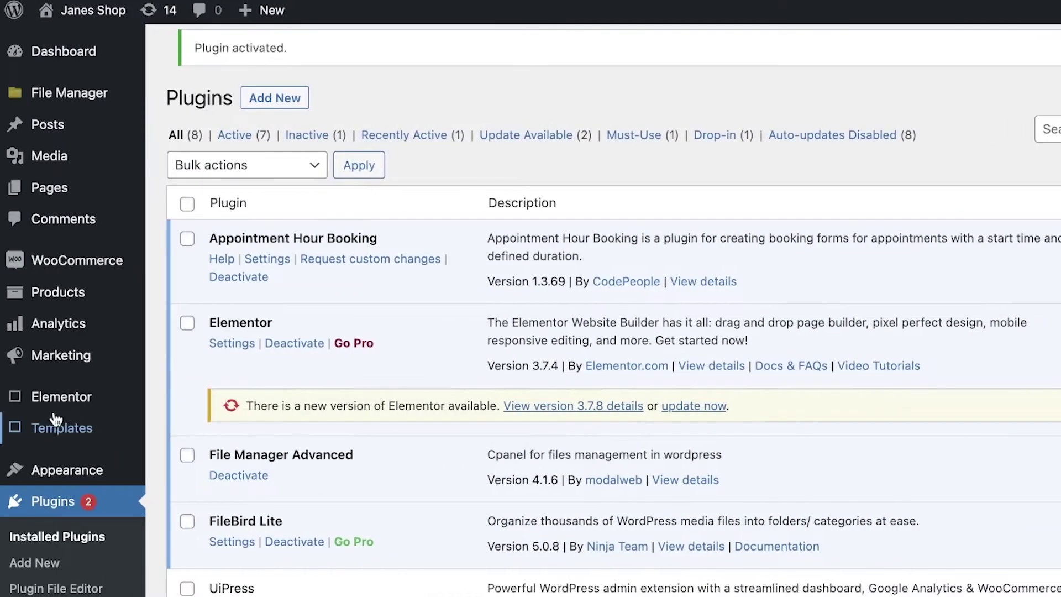
scroll(56, 420, down, 7)
scroll(55, 420, up, 6)
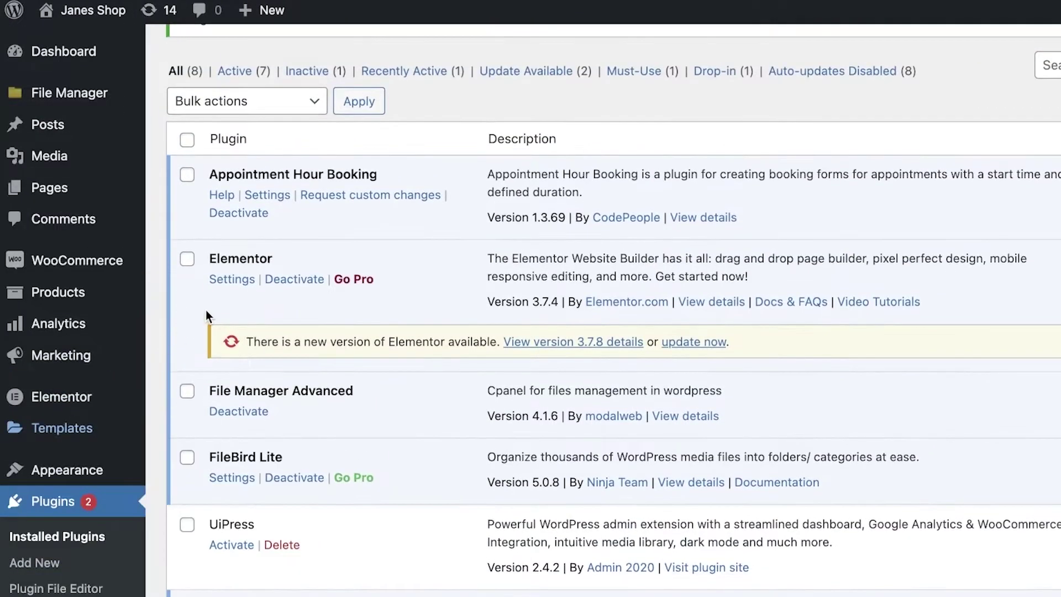
scroll(204, 310, down, 6)
scroll(204, 310, up, 4)
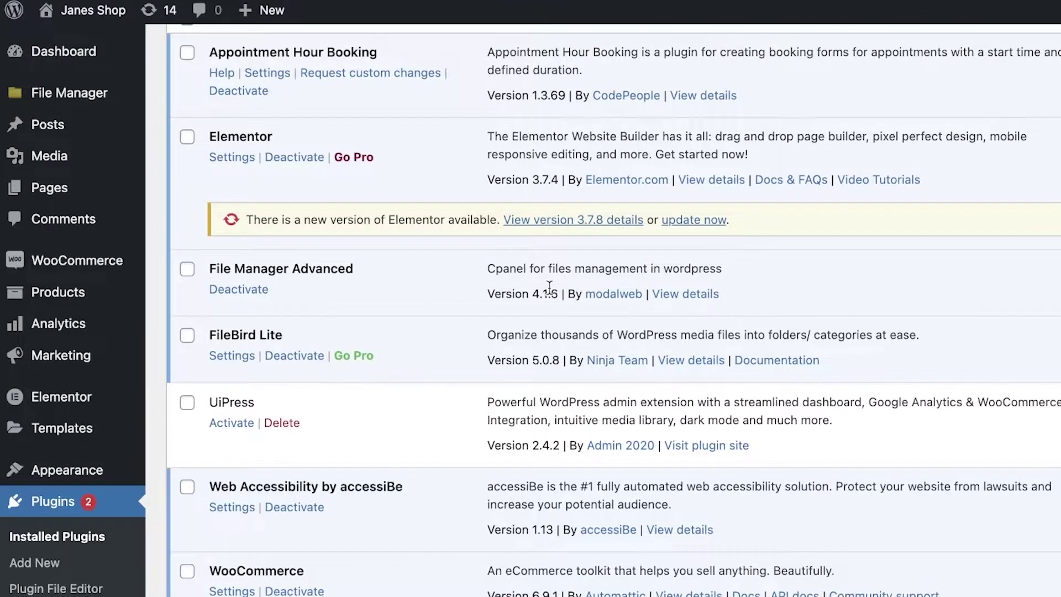
scroll(69, 166, up, 4)
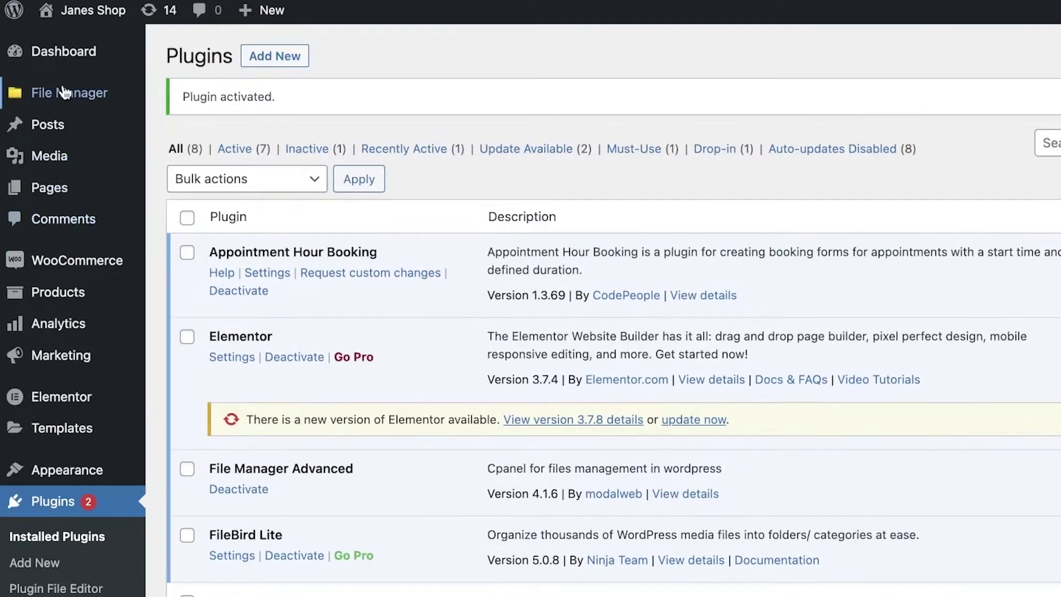
- Browse the server files in File Manager into wp-includes, then return to the Media Library
click(65, 92)
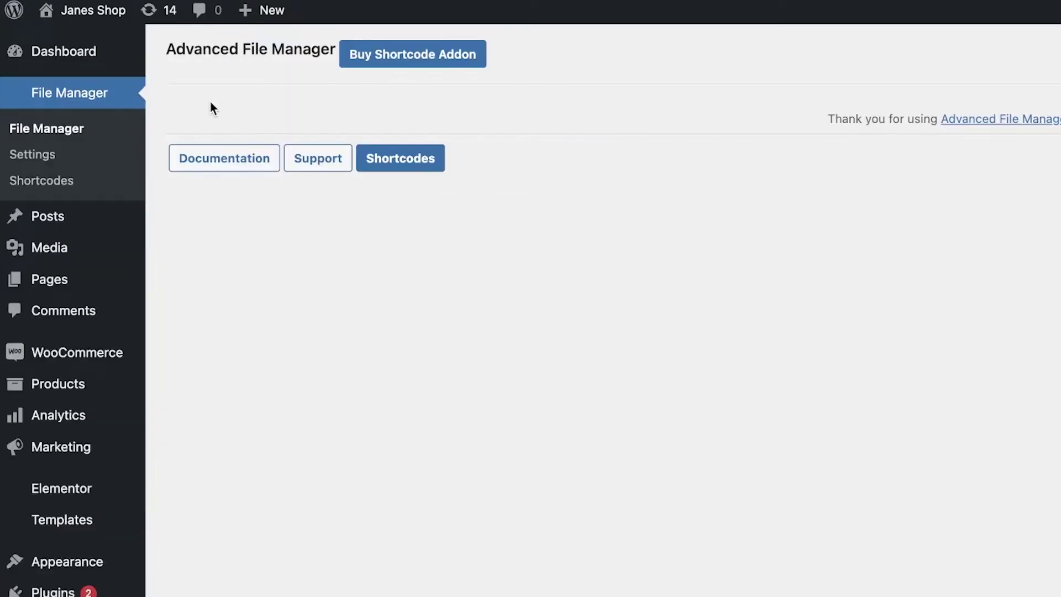
scroll(330, 388, down, 2)
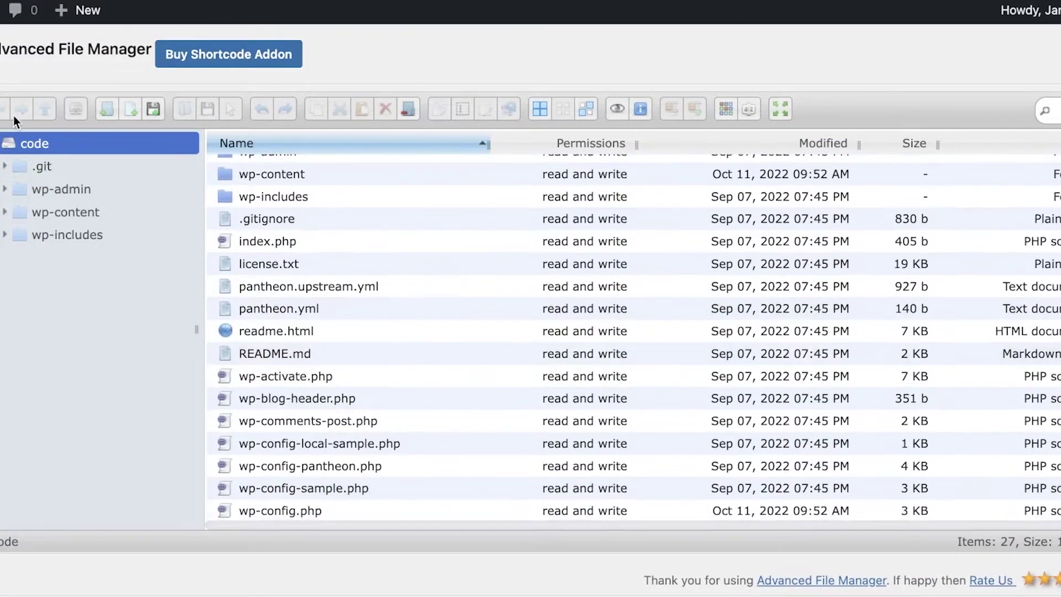
scroll(353, 302, down, 7)
scroll(328, 302, up, 6)
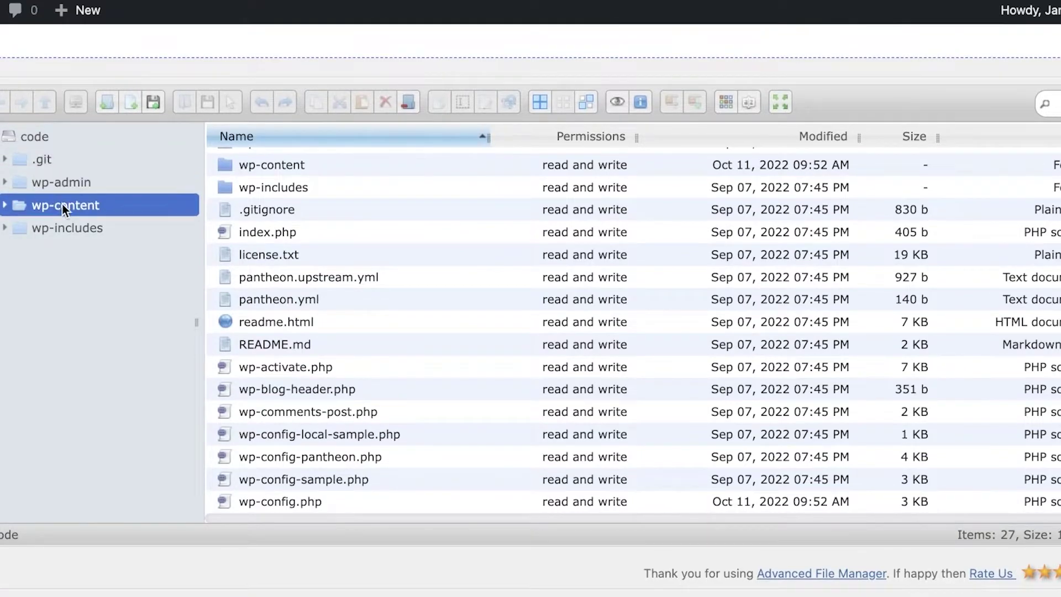
click(67, 228)
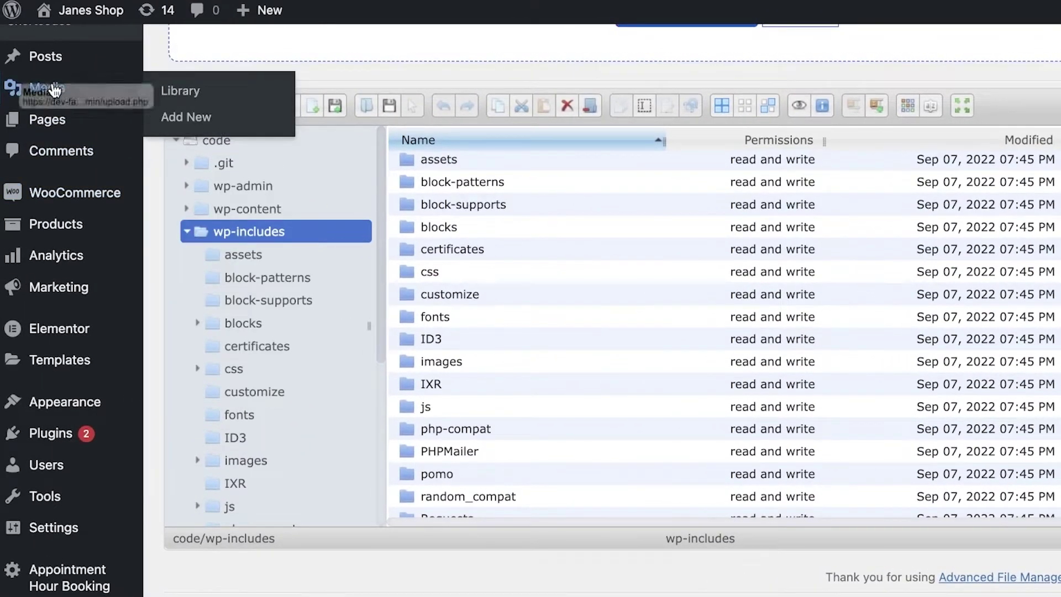
click(53, 90)
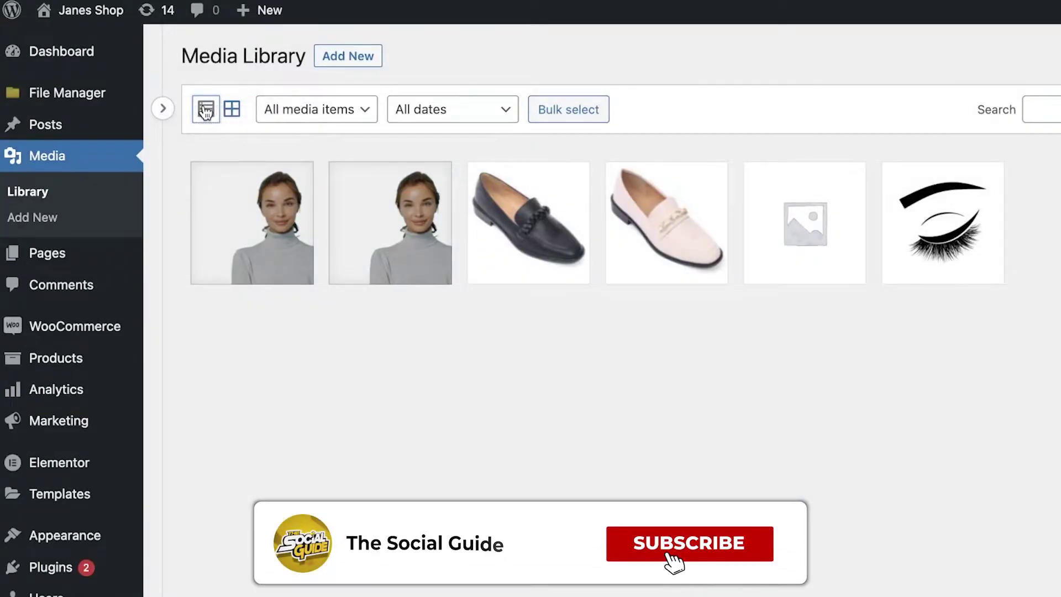
click(205, 111)
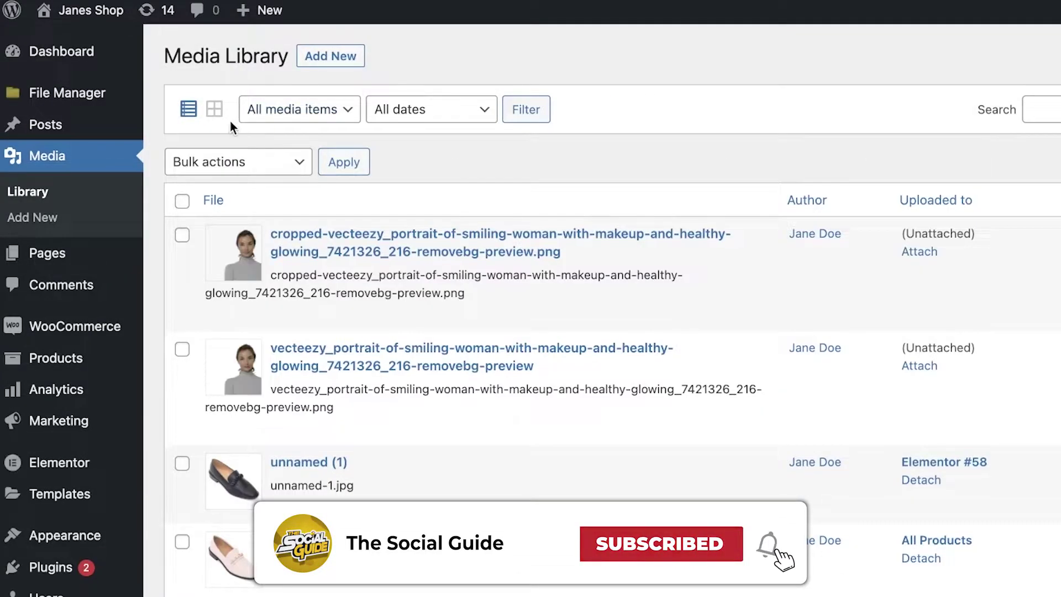
click(164, 109)
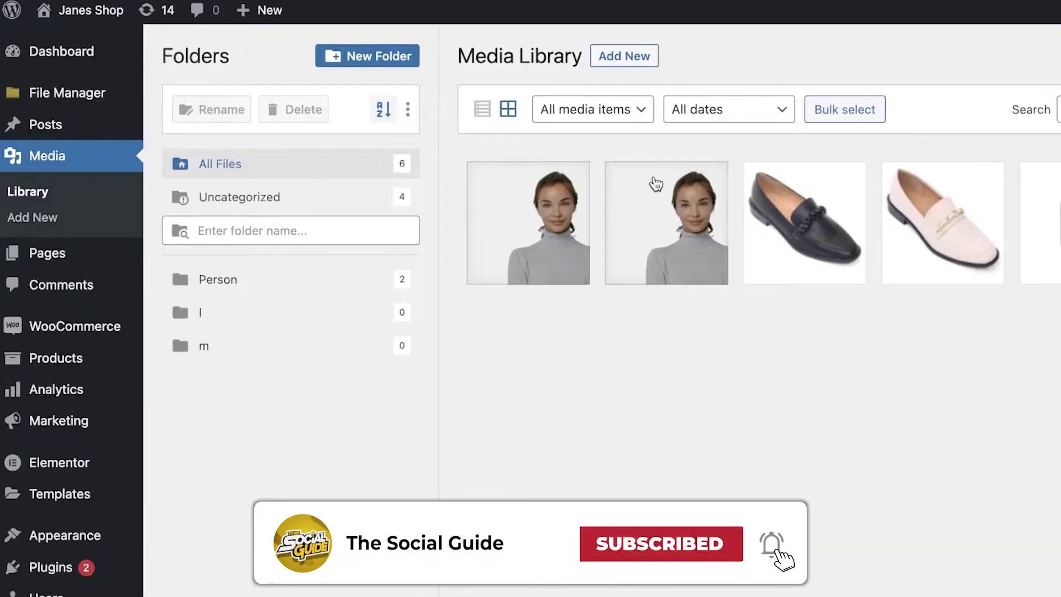
click(815, 117)
click(535, 217)
click(665, 220)
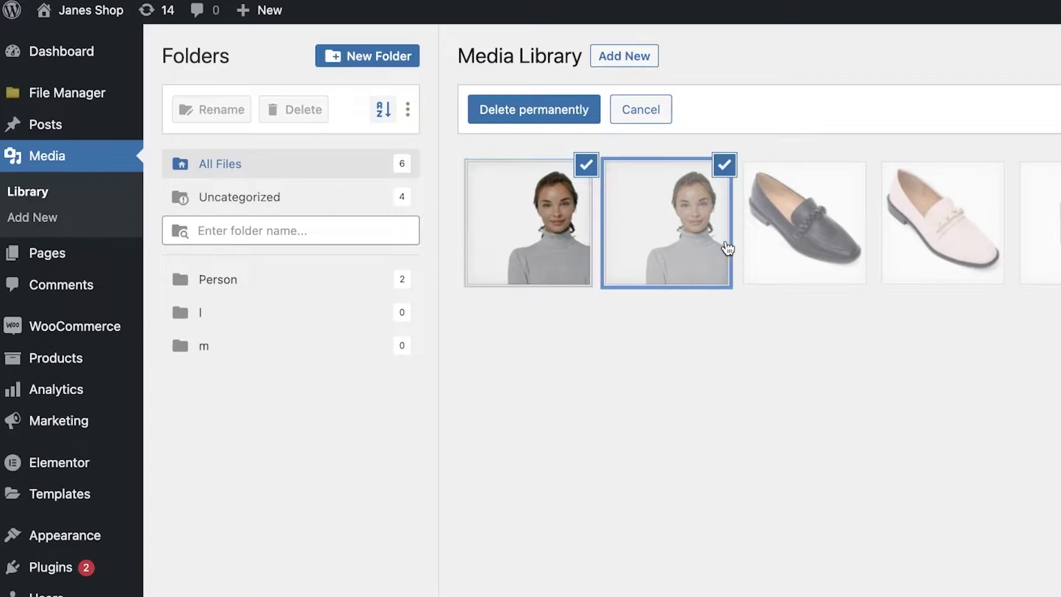
click(801, 221)
click(660, 105)
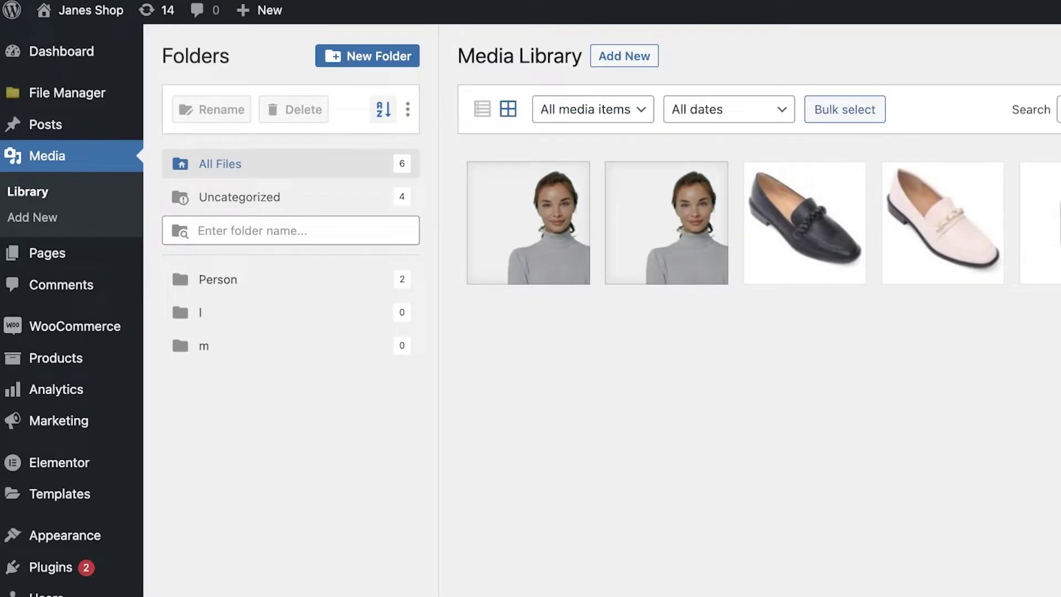
mouse_move(15, 91)
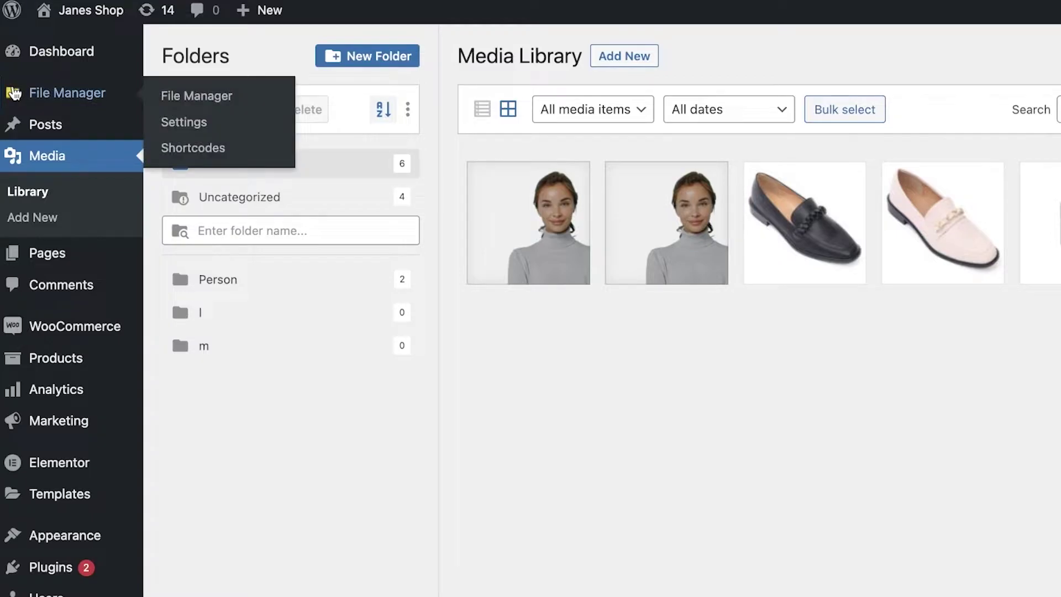
- Reopen File Manager and list the three script-loader PHP files in wp-includes/assets
click(15, 93)
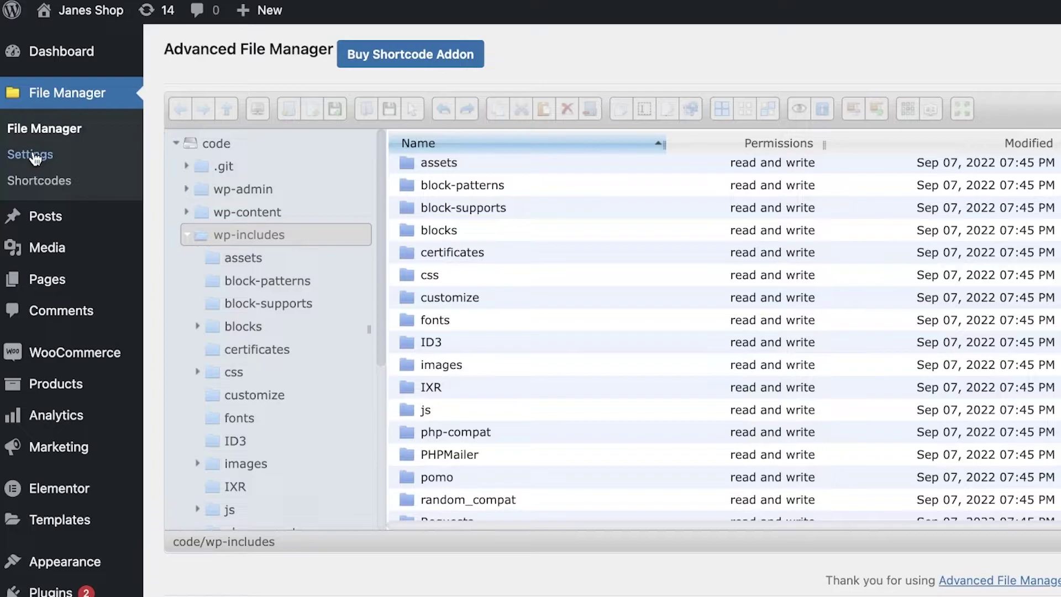
click(23, 128)
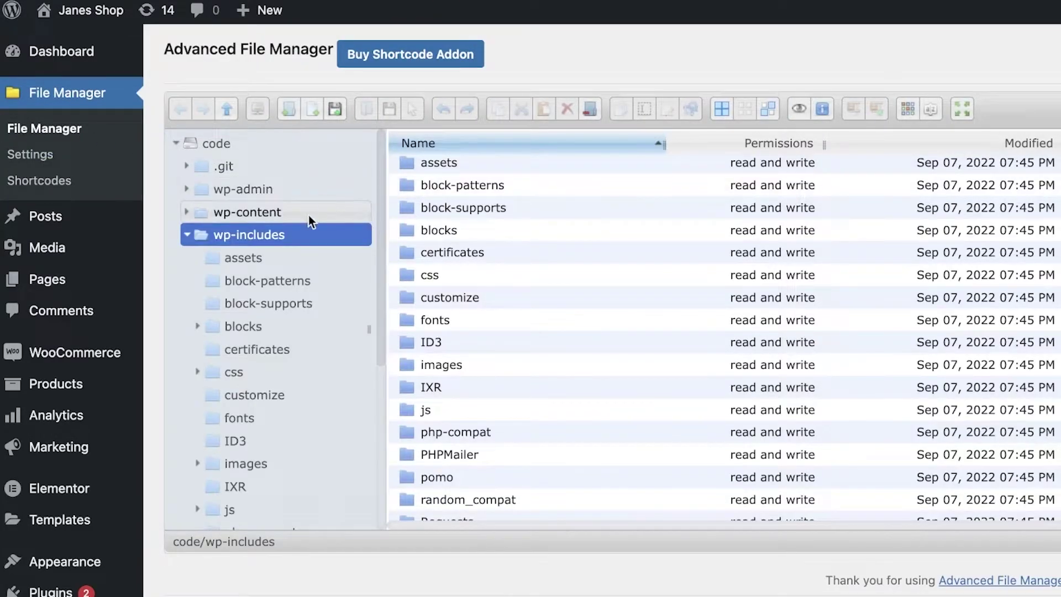
scroll(259, 277, down, 6)
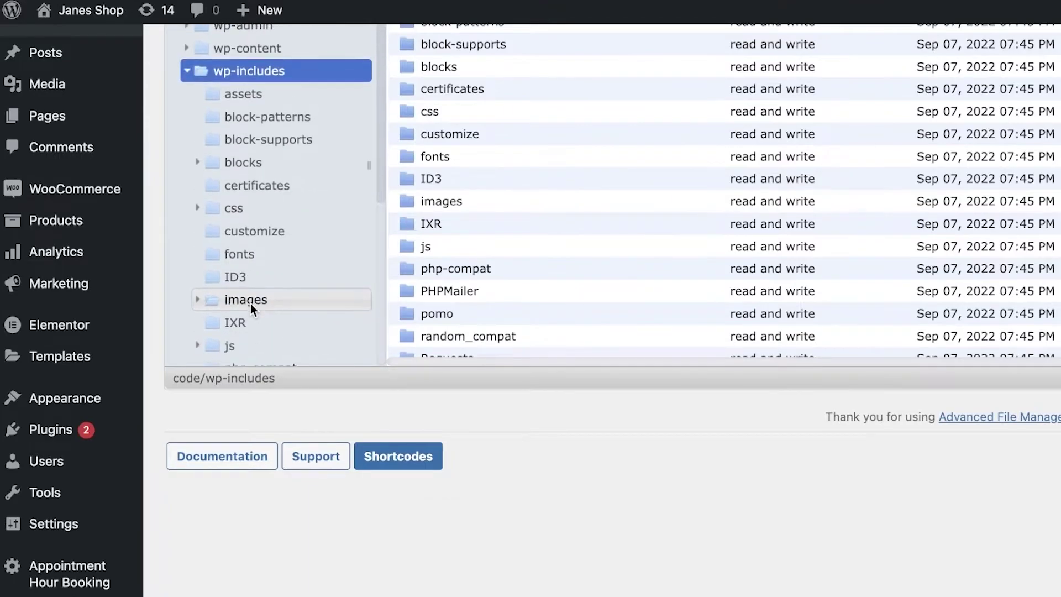
click(244, 94)
scroll(298, 115, up, 10)
scroll(426, 303, down, 3)
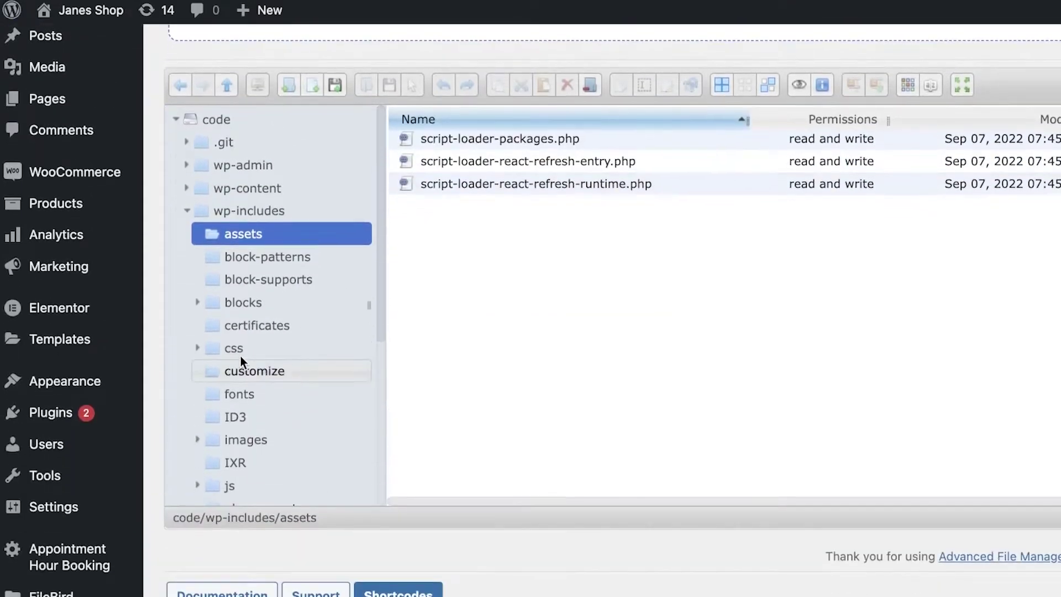
scroll(229, 343, down, 5)
scroll(241, 167, up, 5)
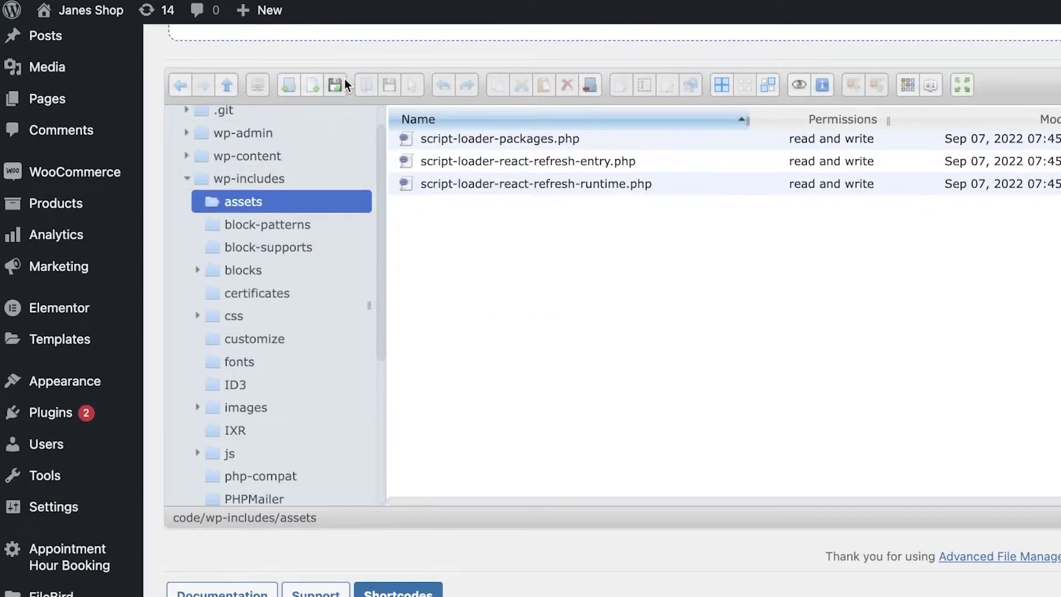
- Upload a whole folder from the computer into the assets folder
click(343, 80)
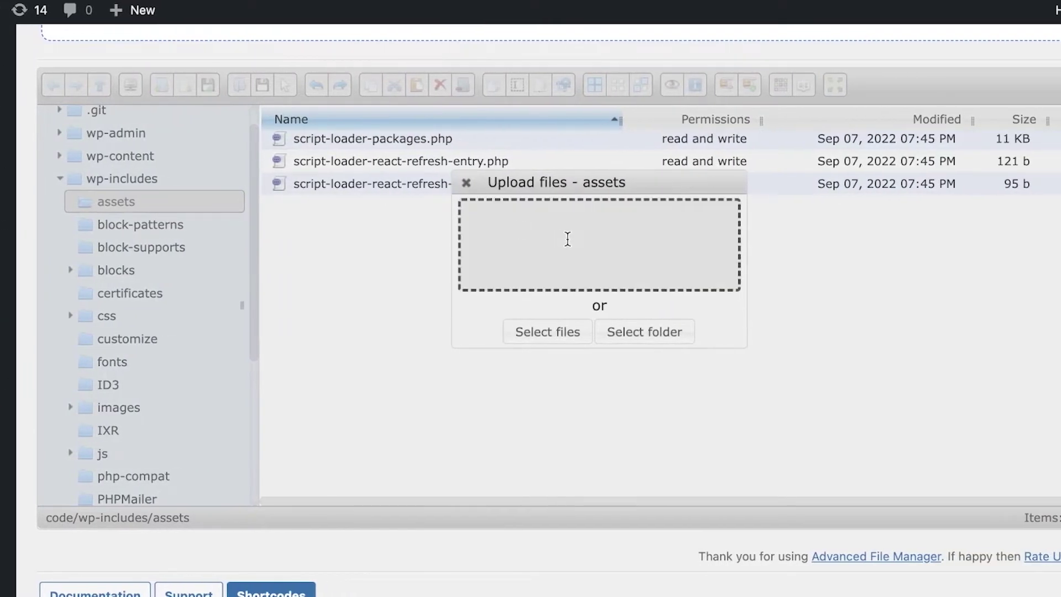
click(569, 333)
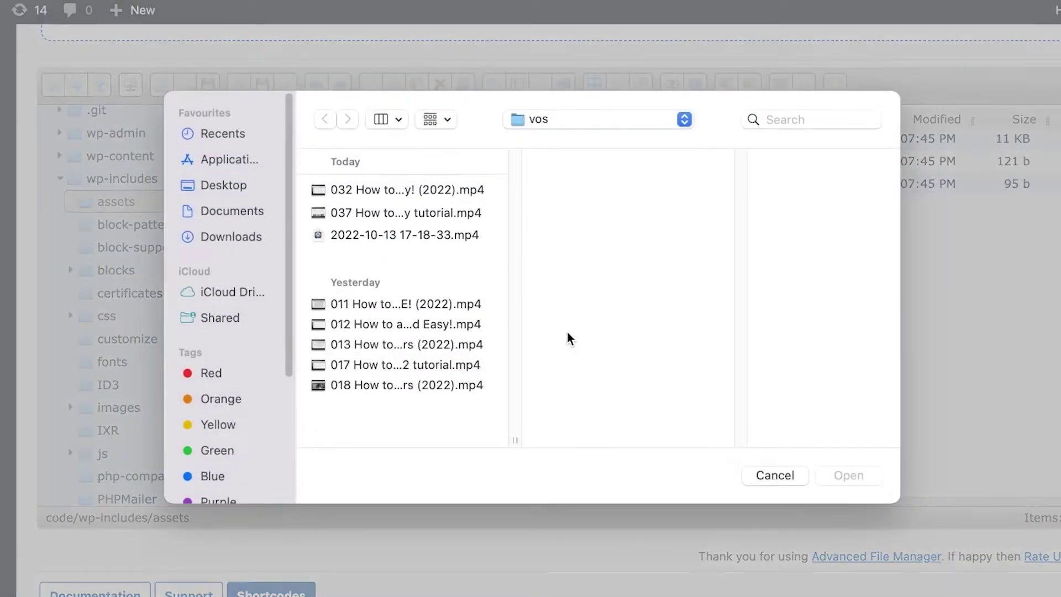
click(762, 474)
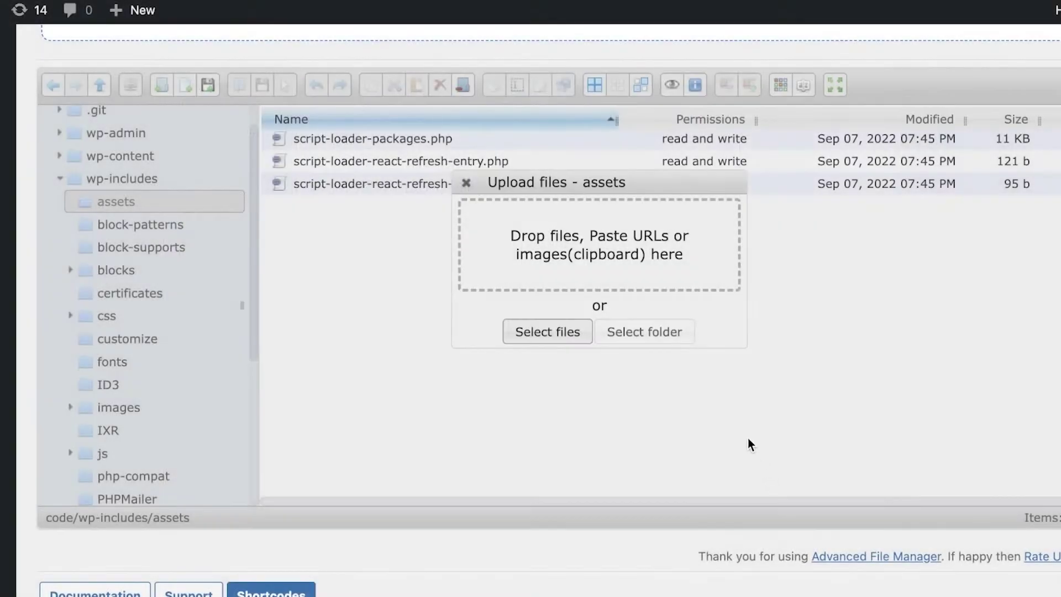
click(618, 332)
click(821, 480)
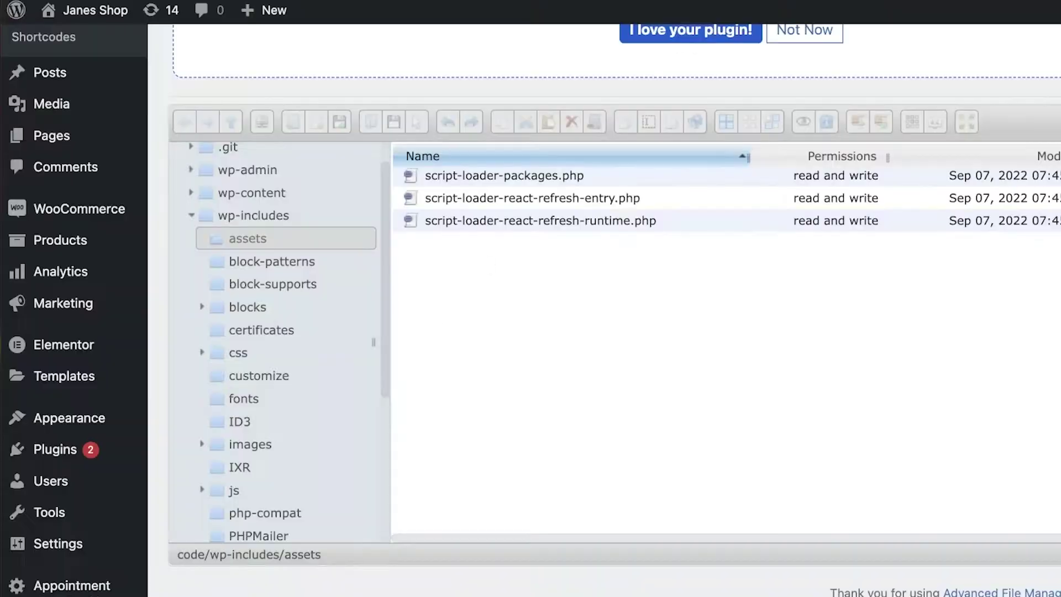
- Dismiss the plugin feedback notice and open the wp-includes Text folder in the tree
scroll(738, 103, up, 3)
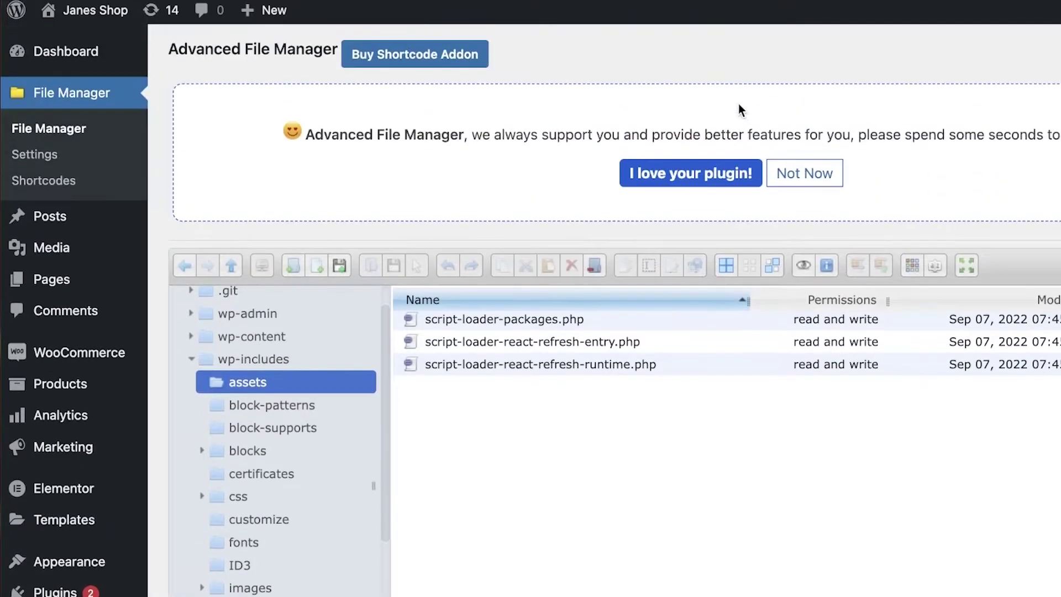
click(805, 171)
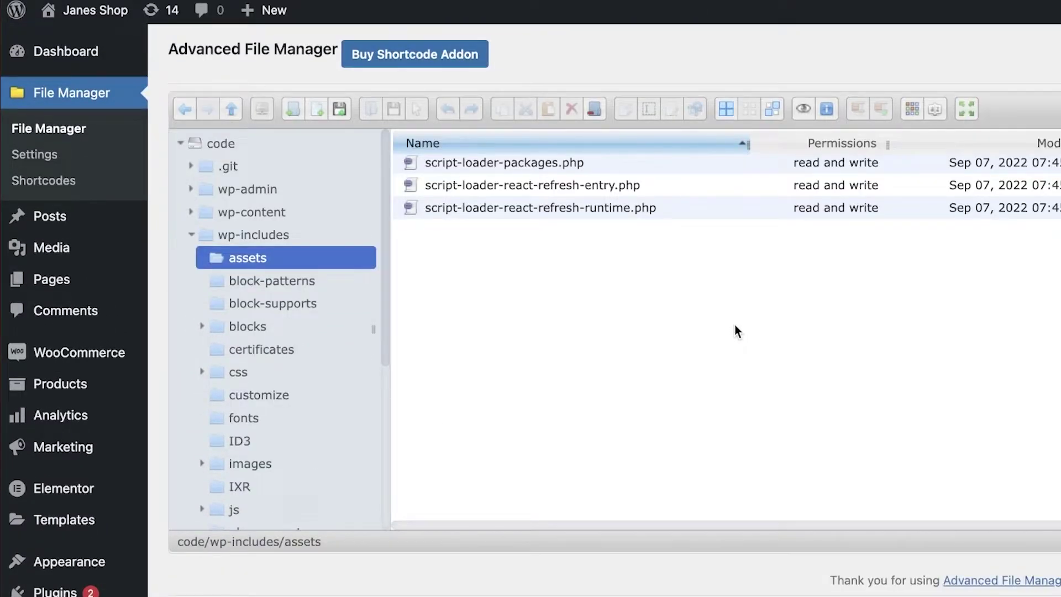
scroll(231, 270, down, 6)
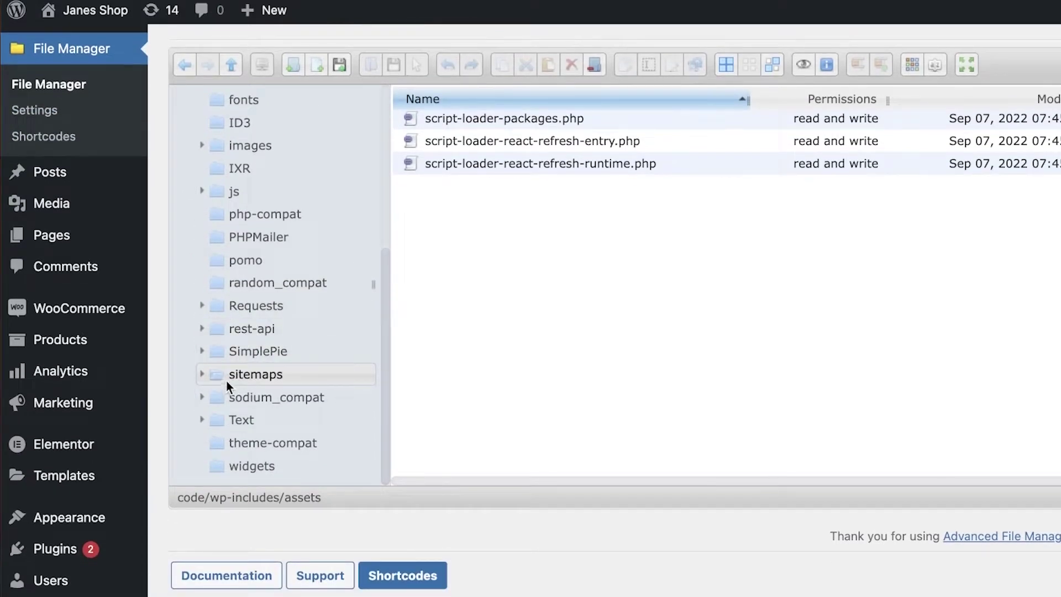
click(241, 421)
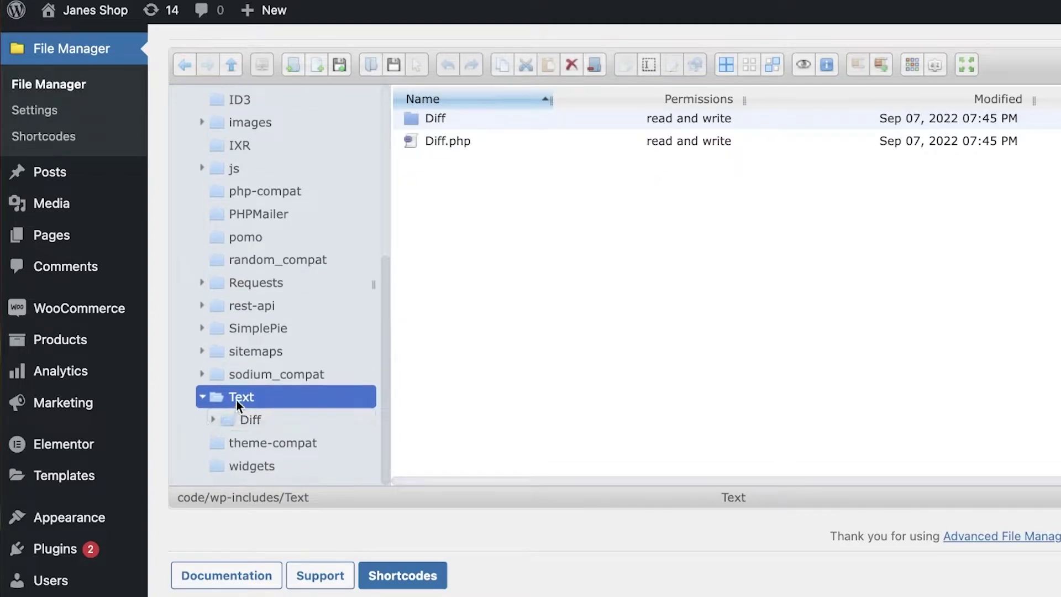
scroll(260, 354, up, 1)
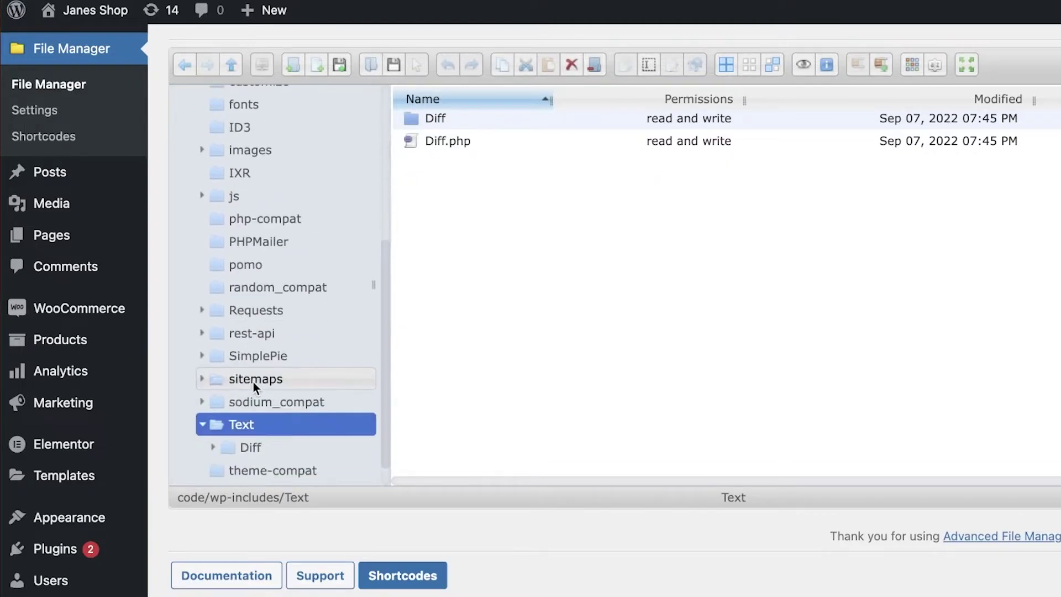
click(199, 378)
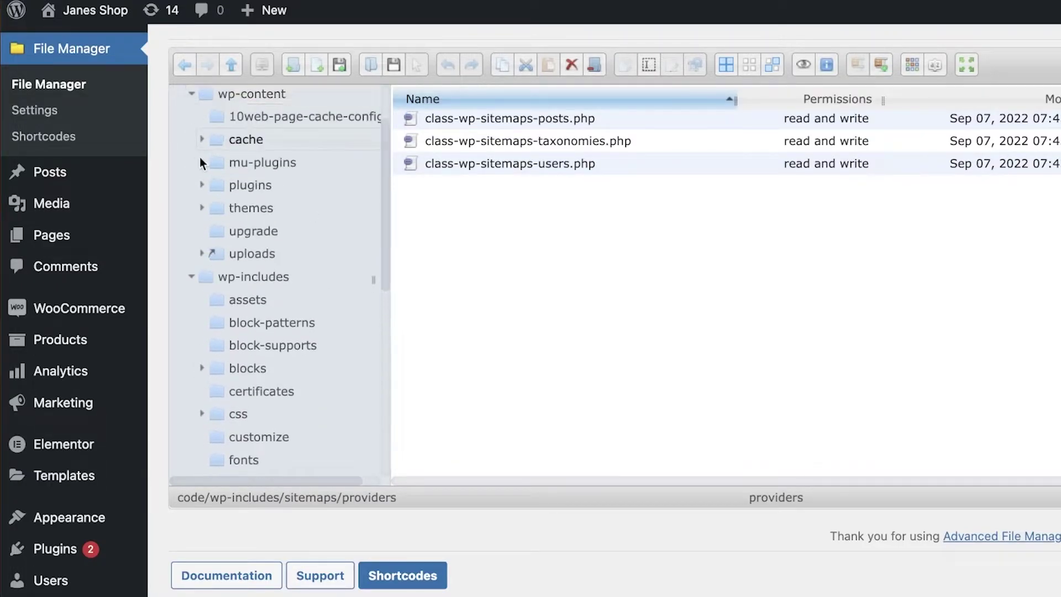
scroll(202, 133, up, 1)
click(215, 132)
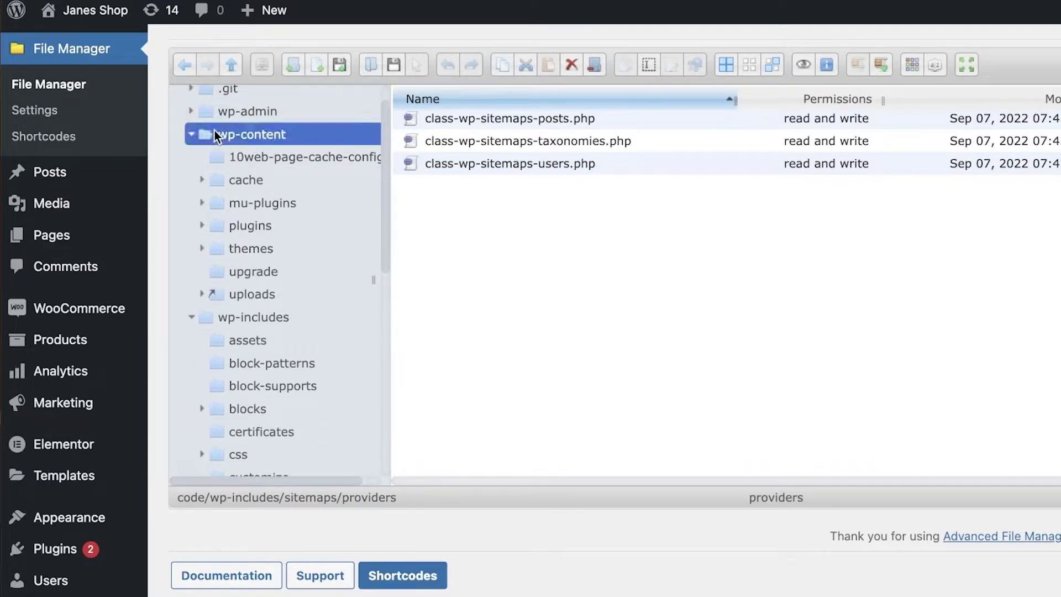
click(191, 110)
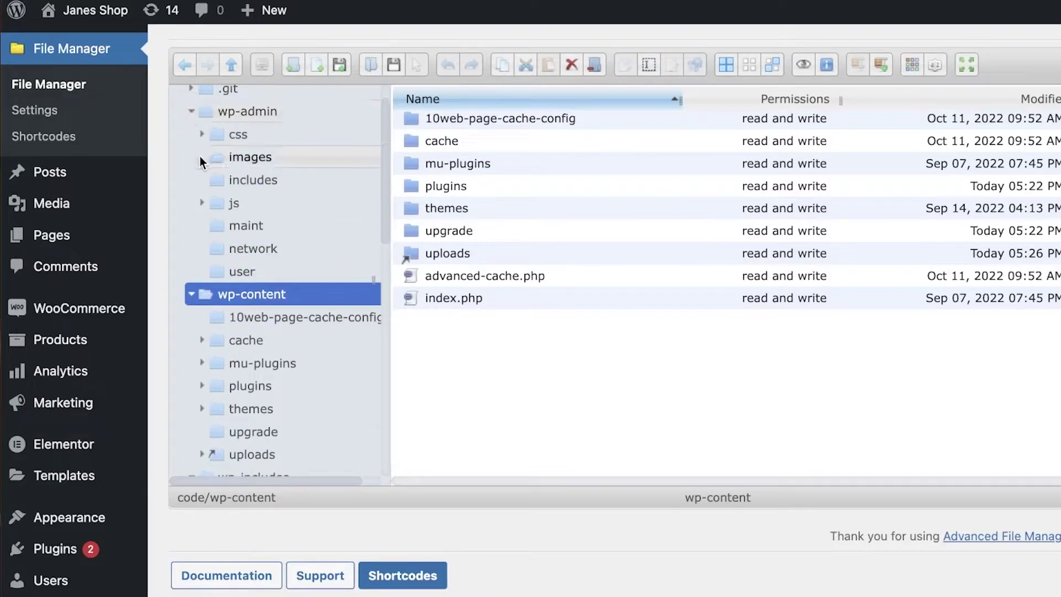
click(208, 160)
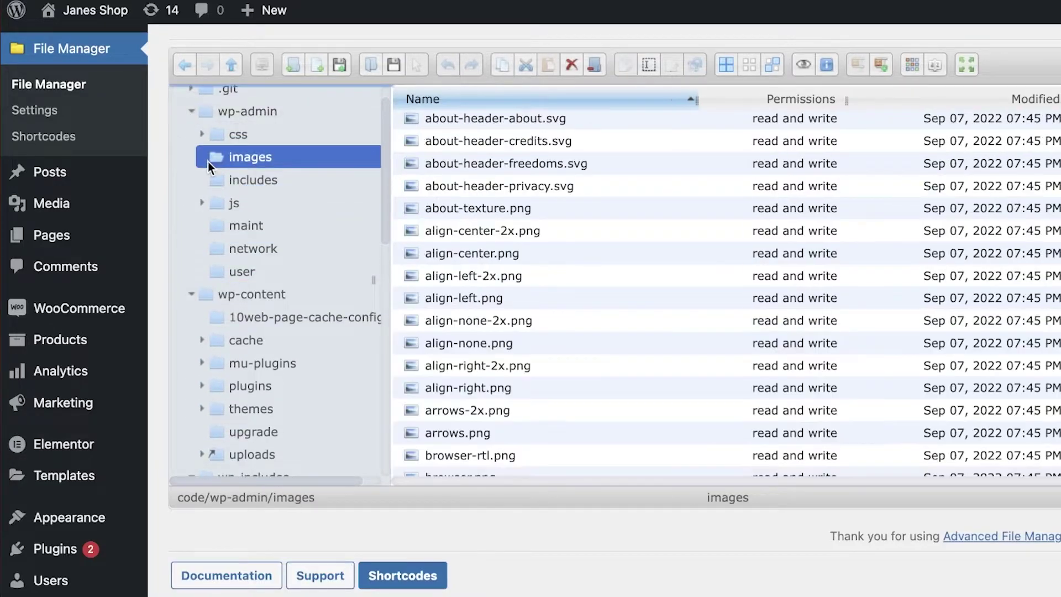
click(520, 126)
scroll(512, 137, down, 15)
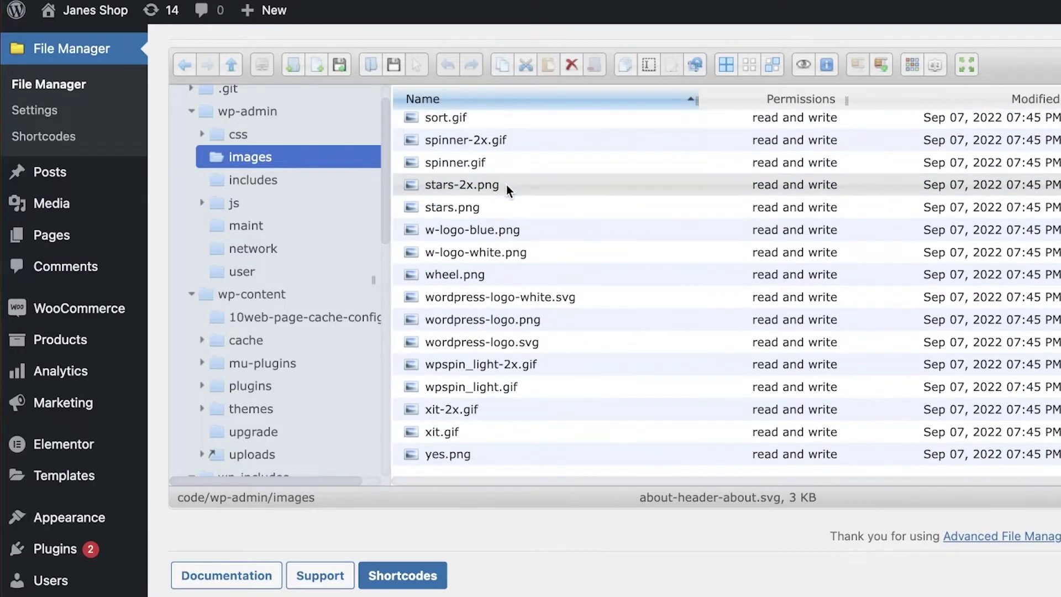
scroll(489, 204, down, 1)
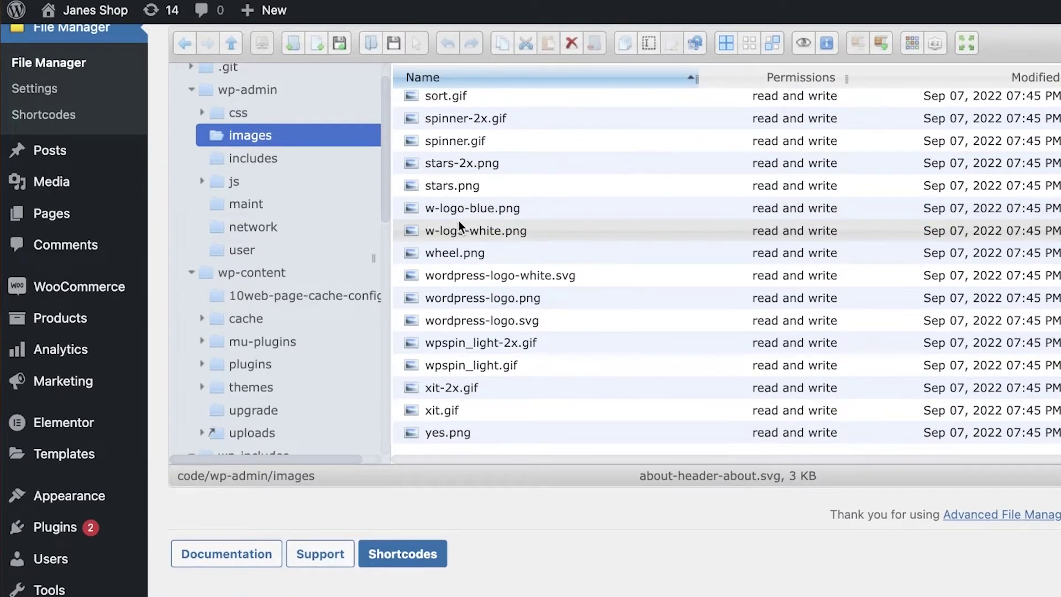
scroll(273, 202, up, 1)
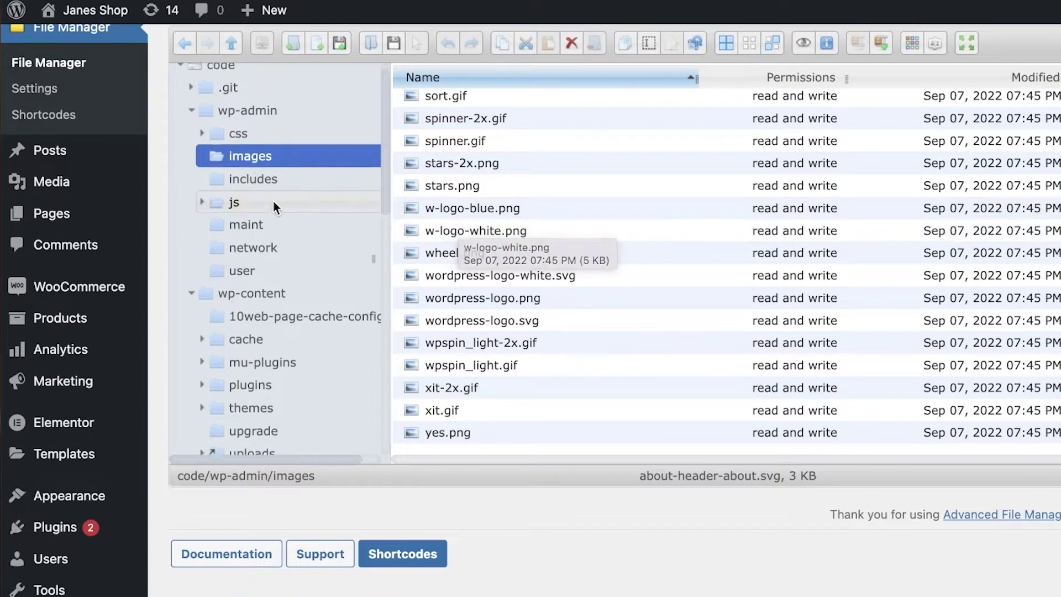
click(245, 285)
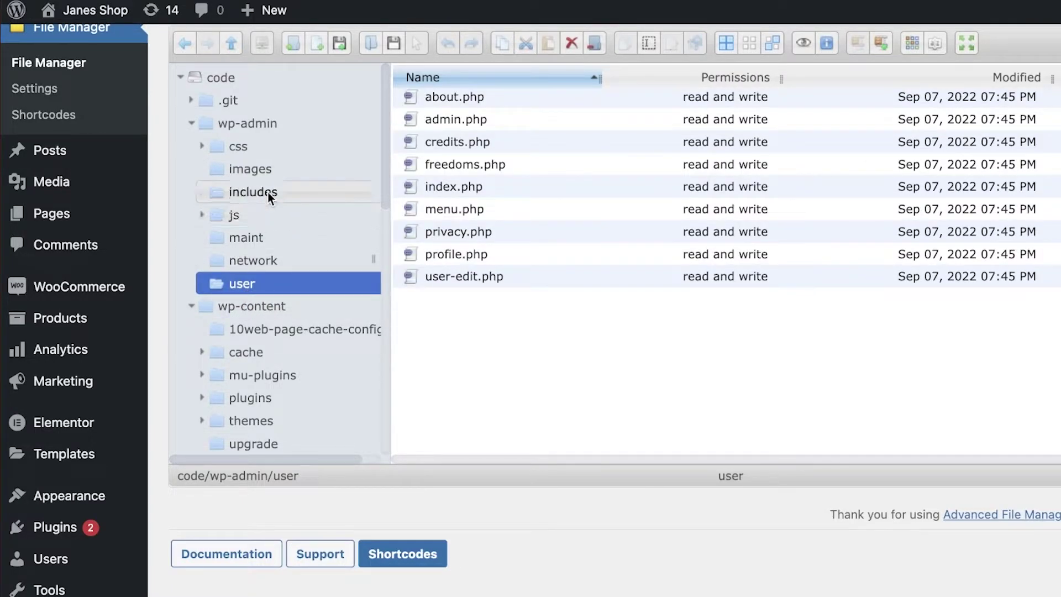
click(267, 191)
click(260, 169)
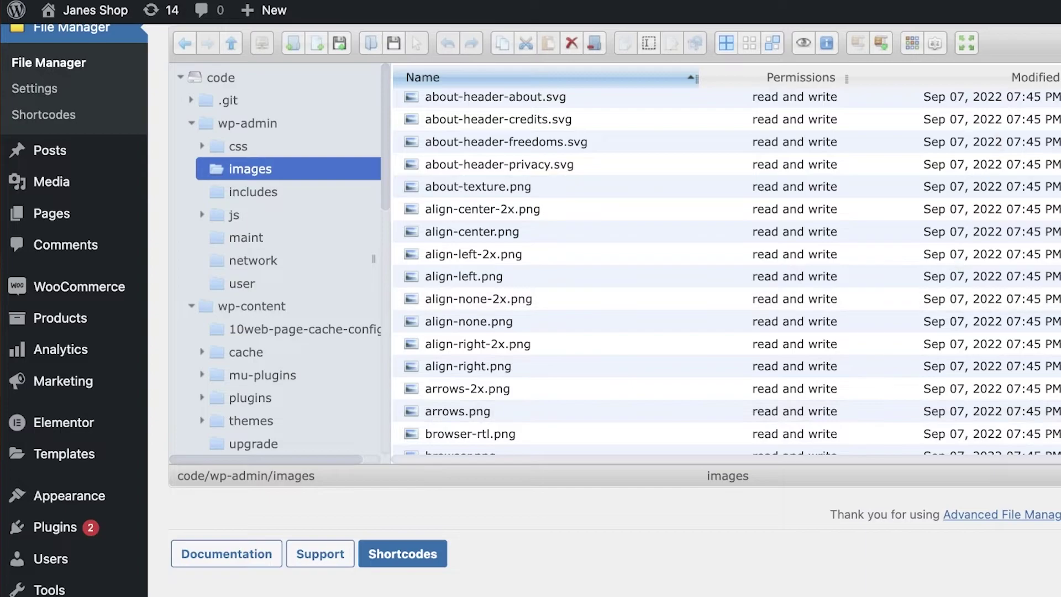
scroll(233, 183, up, 2)
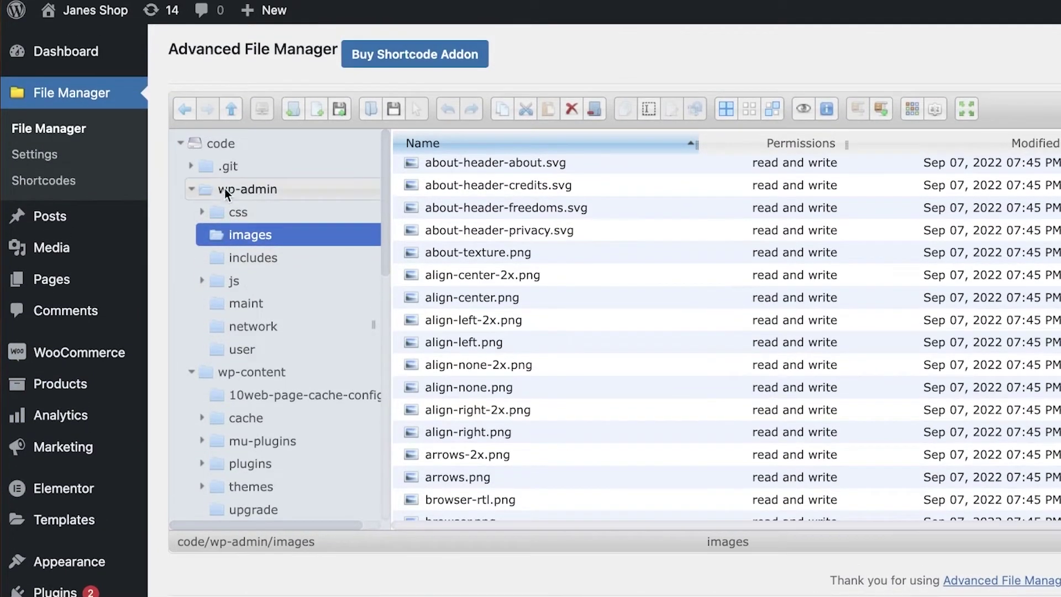
scroll(473, 260, down, 10)
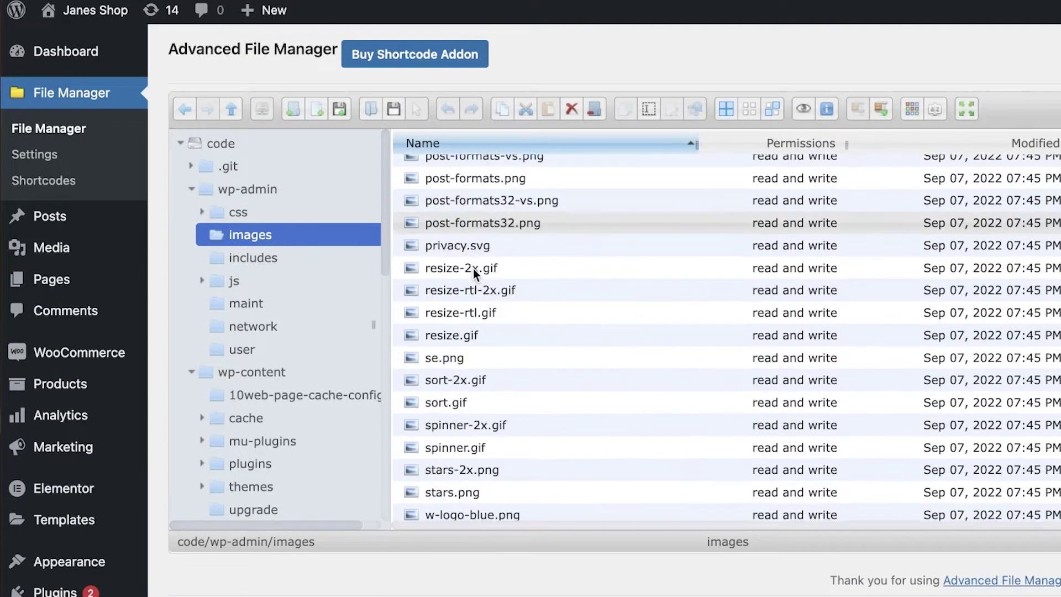
scroll(486, 309, down, 8)
scroll(492, 354, up, 4)
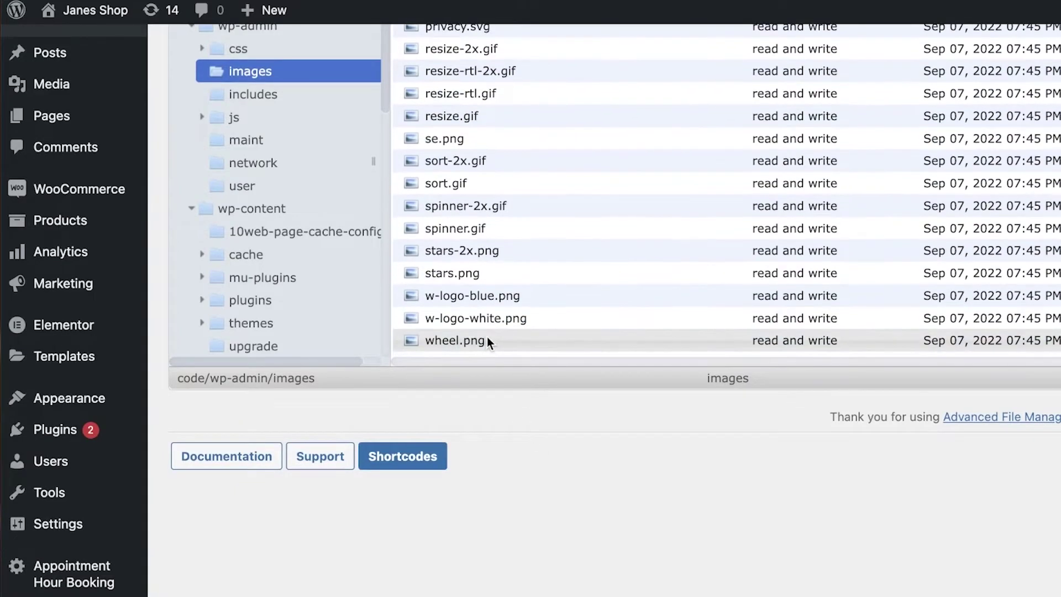
scroll(486, 336, down, 4)
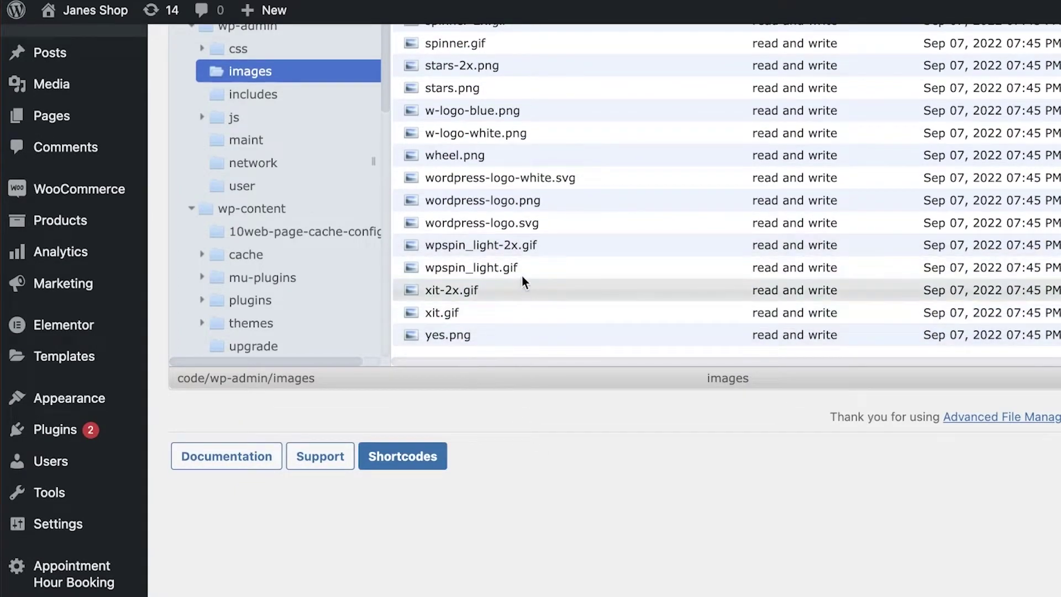
scroll(544, 243, down, 4)
drag(538, 71, 446, 155)
scroll(508, 178, up, 8)
- Select the first fifteen files in wp-admin/images and download them as images-15.zip
click(446, 149)
scroll(864, 184, up, 15)
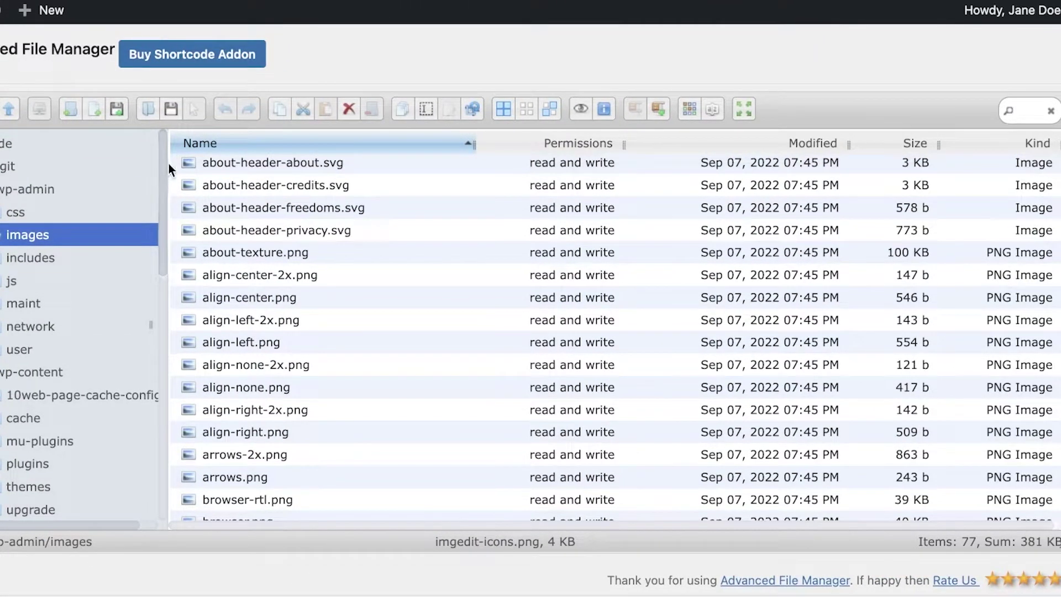
drag(168, 163, 412, 479)
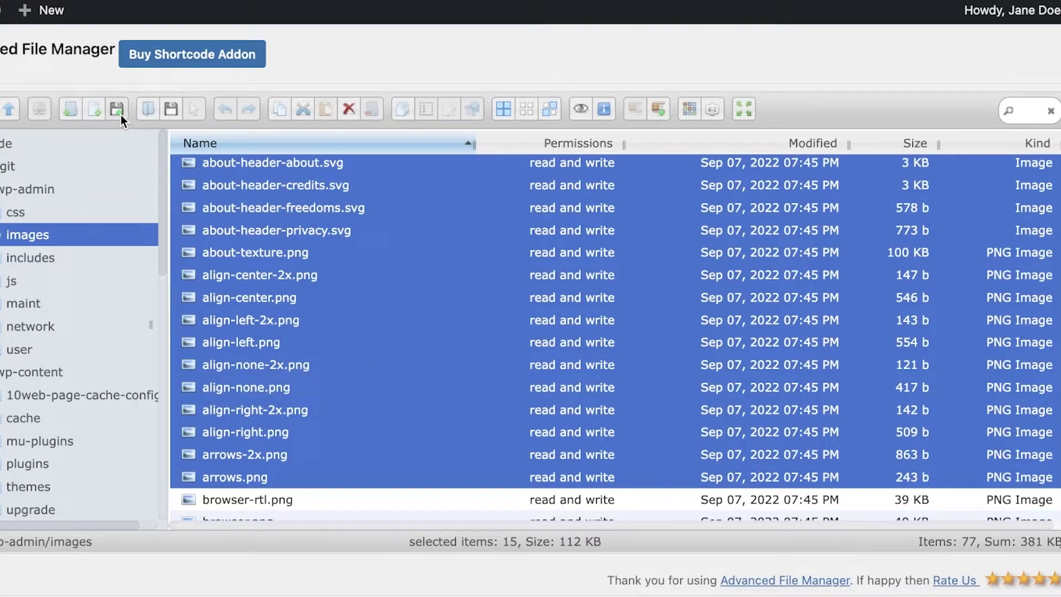
click(172, 108)
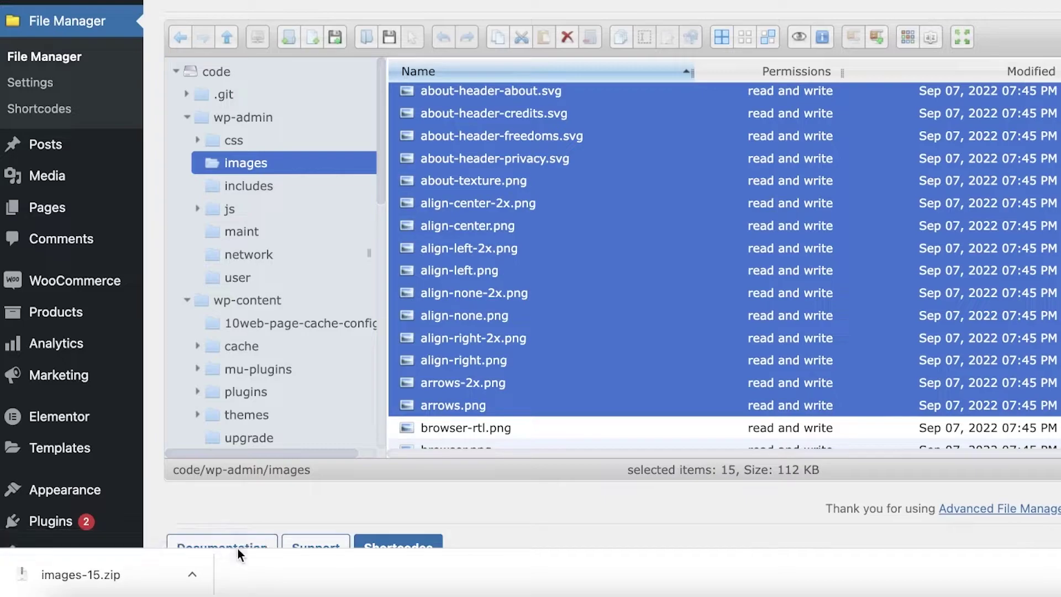
- Extract images-15.zip, preview a few of the images, and close the Finder window
click(138, 571)
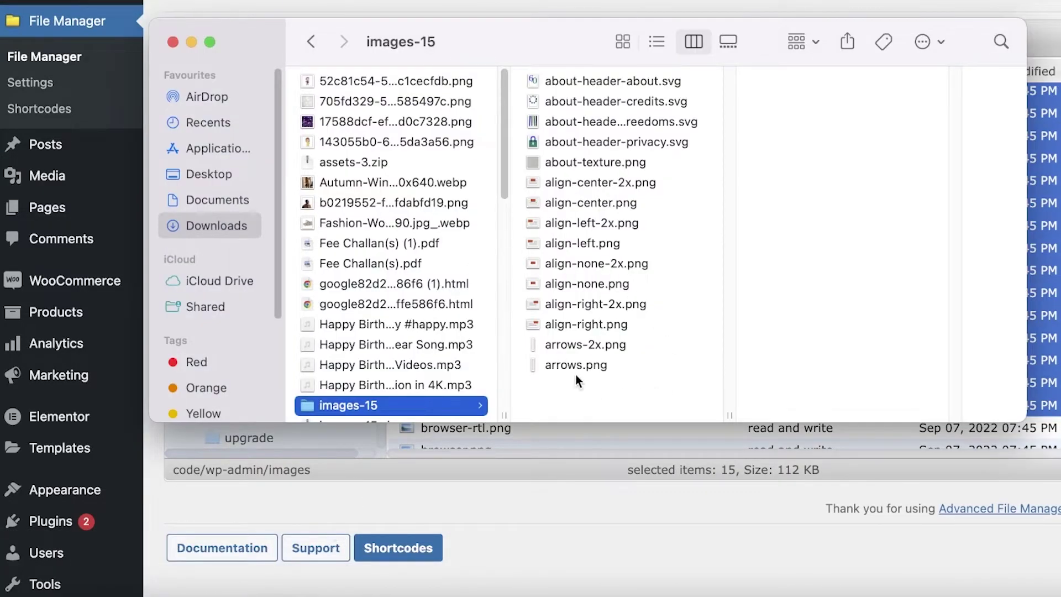
click(583, 305)
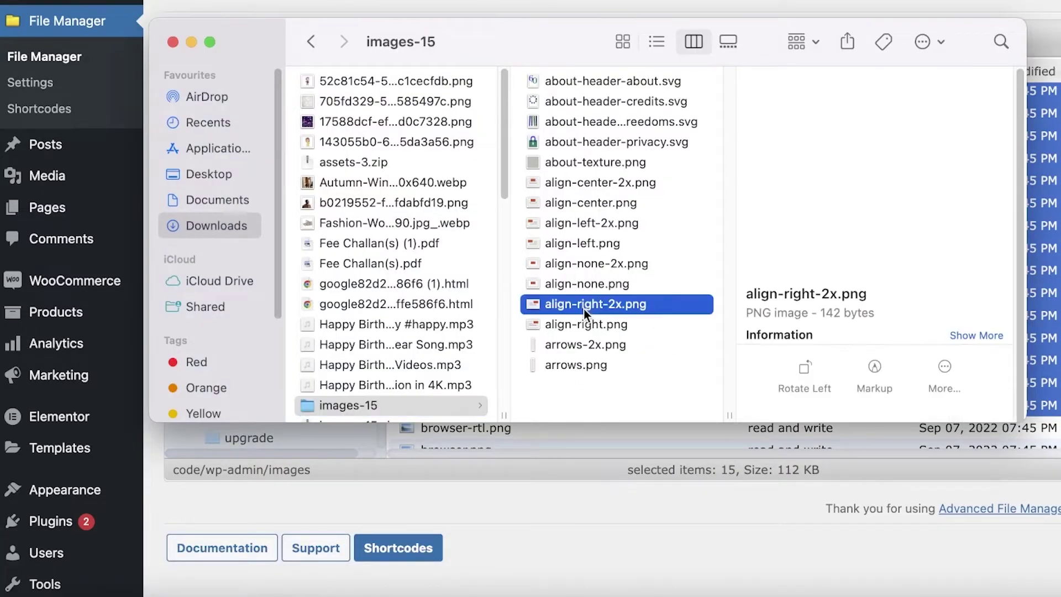
click(599, 182)
drag(599, 182, 571, 124)
click(571, 124)
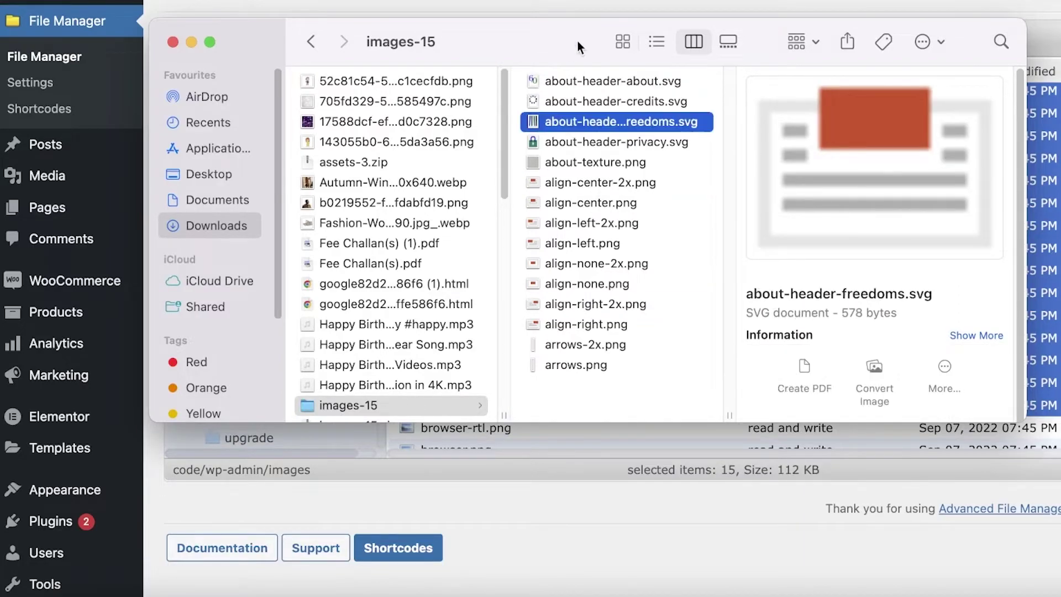
click(590, 8)
click(266, 197)
- Open wp-content in the file tree and collapse the .git and wp-admin folders
click(259, 187)
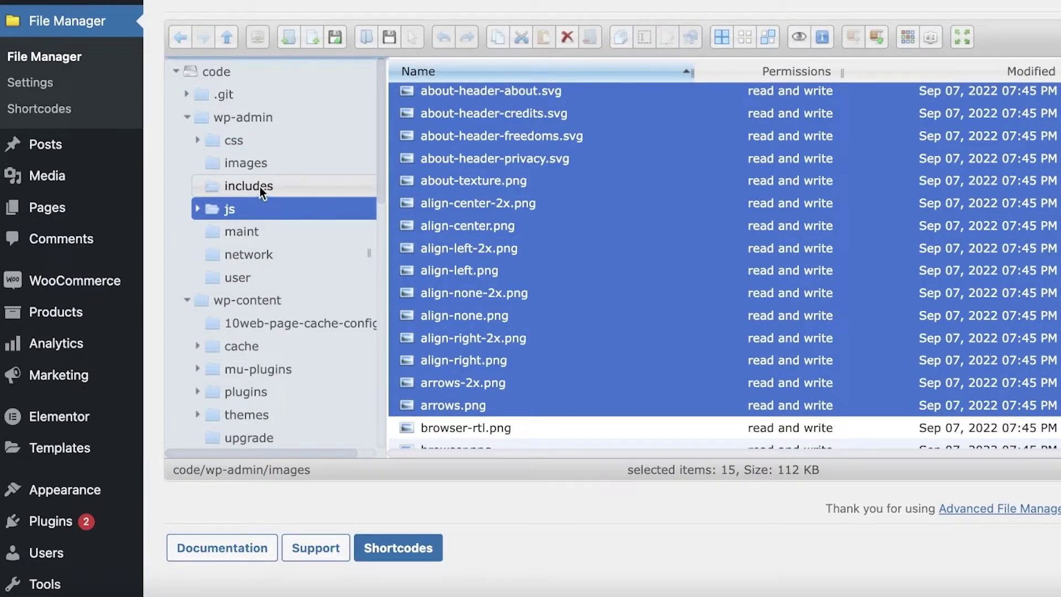
click(226, 91)
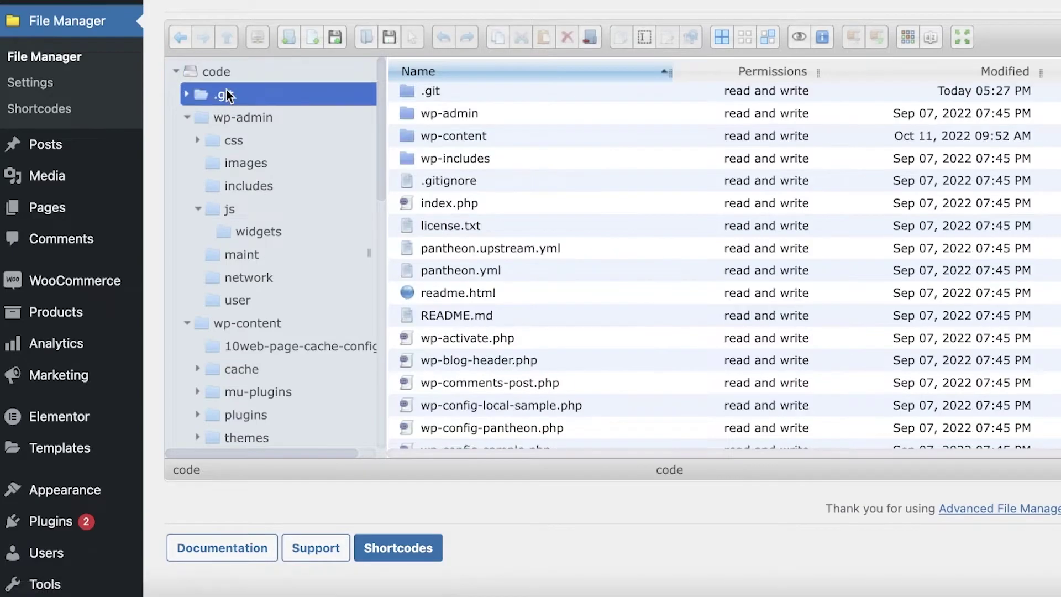
click(430, 114)
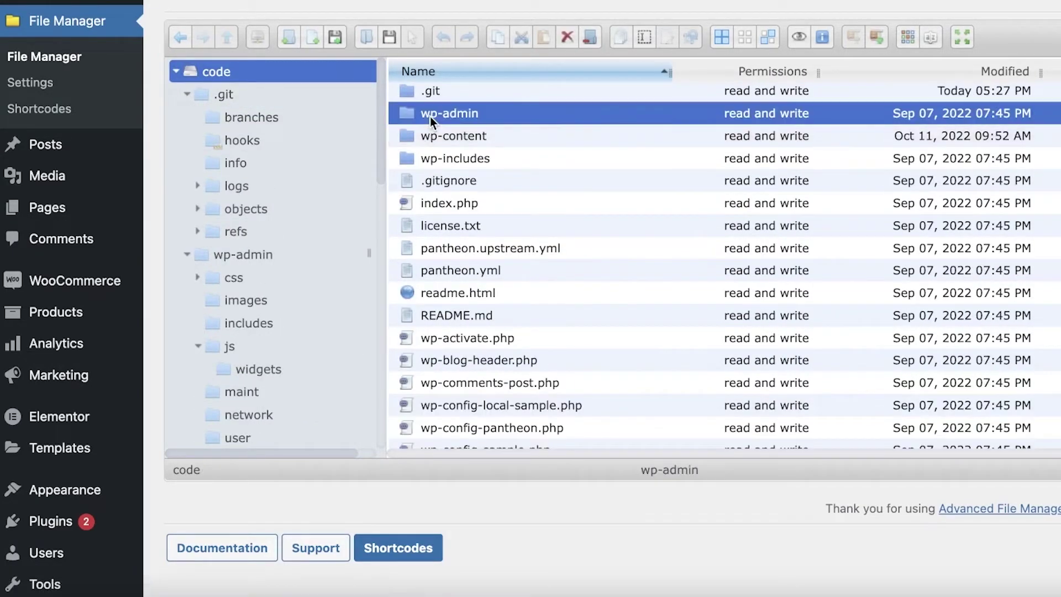
click(426, 137)
double_click(425, 138)
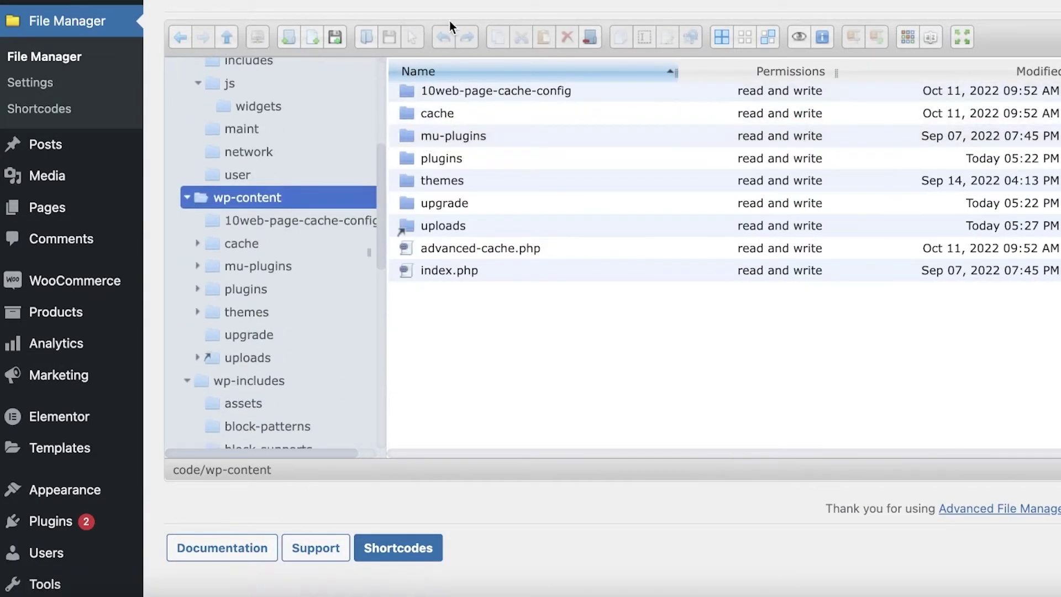
scroll(208, 224, up, 5)
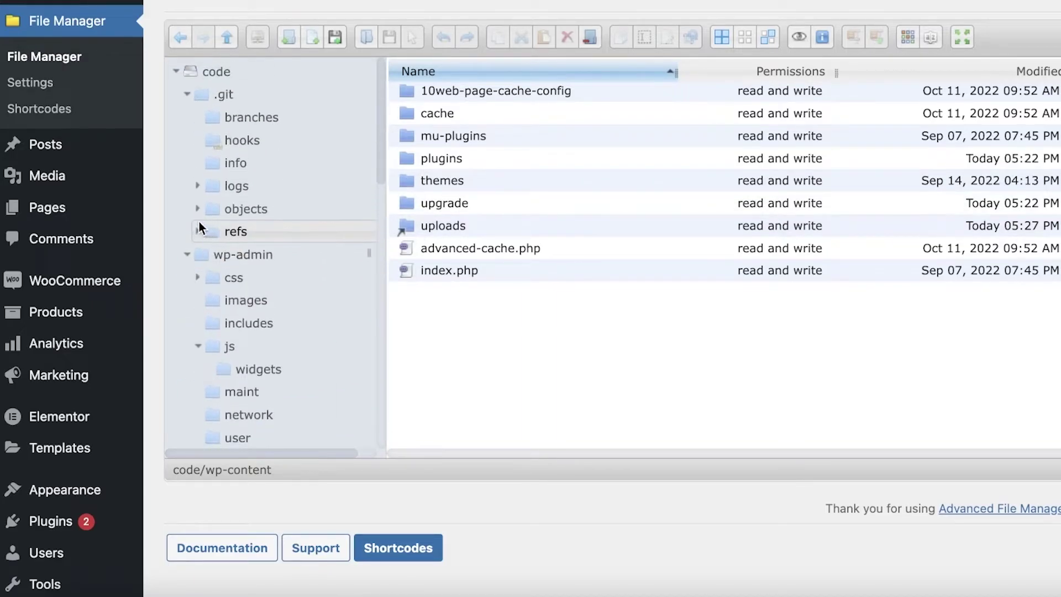
click(188, 95)
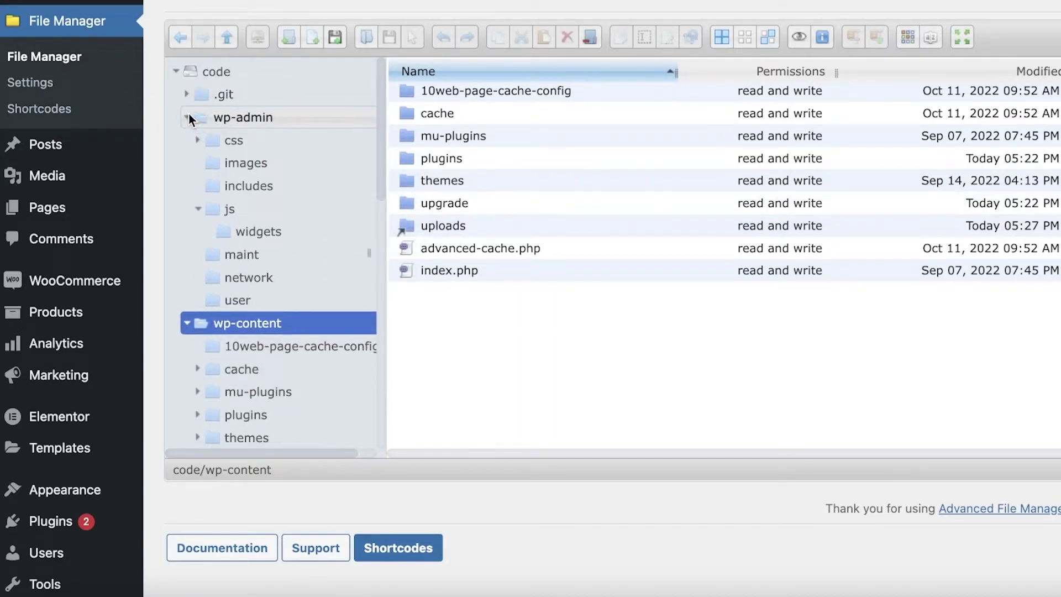
click(187, 116)
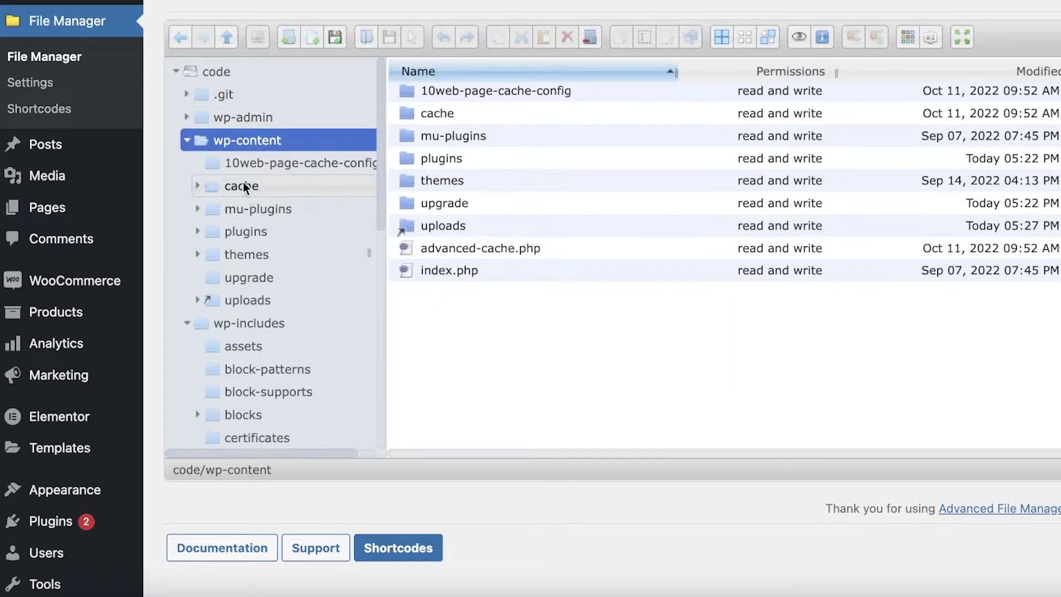
scroll(221, 232, down, 1)
- Open the wp-content uploads folder and sort its listing by name, descending
click(191, 245)
click(210, 254)
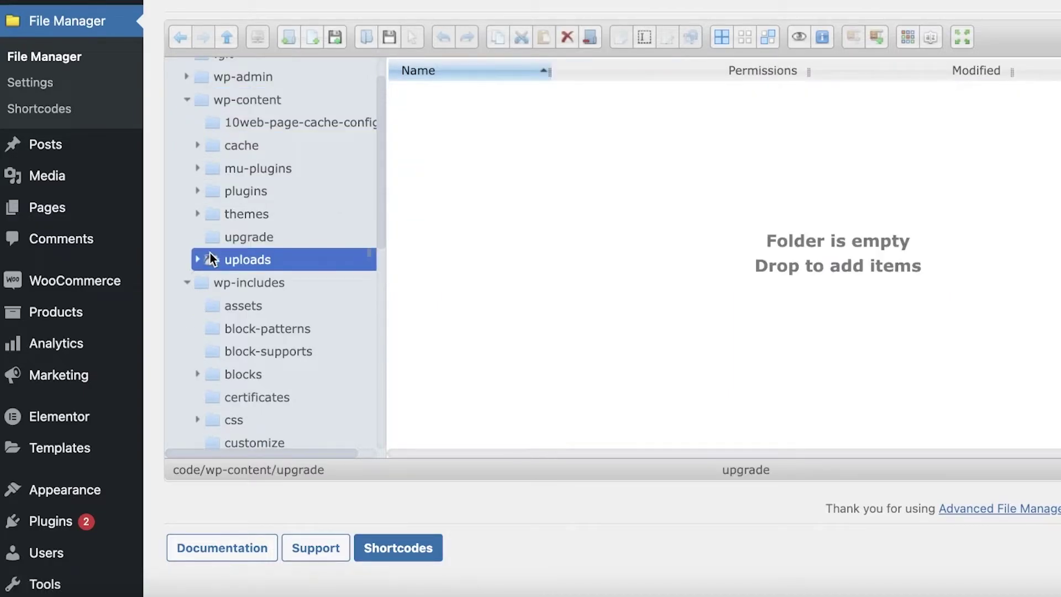
click(194, 259)
click(517, 273)
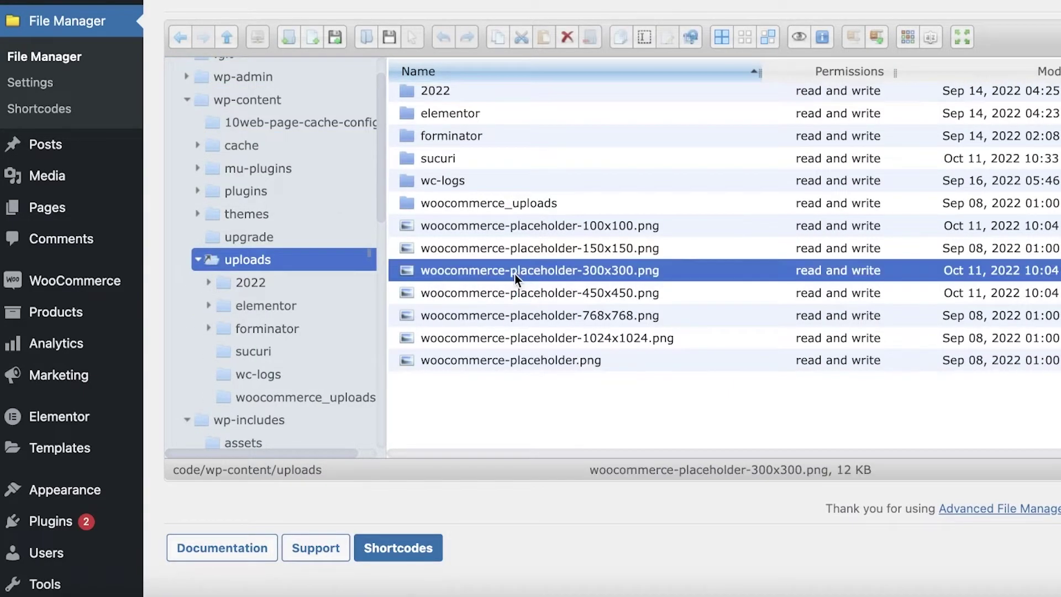
click(473, 220)
scroll(233, 305, down, 1)
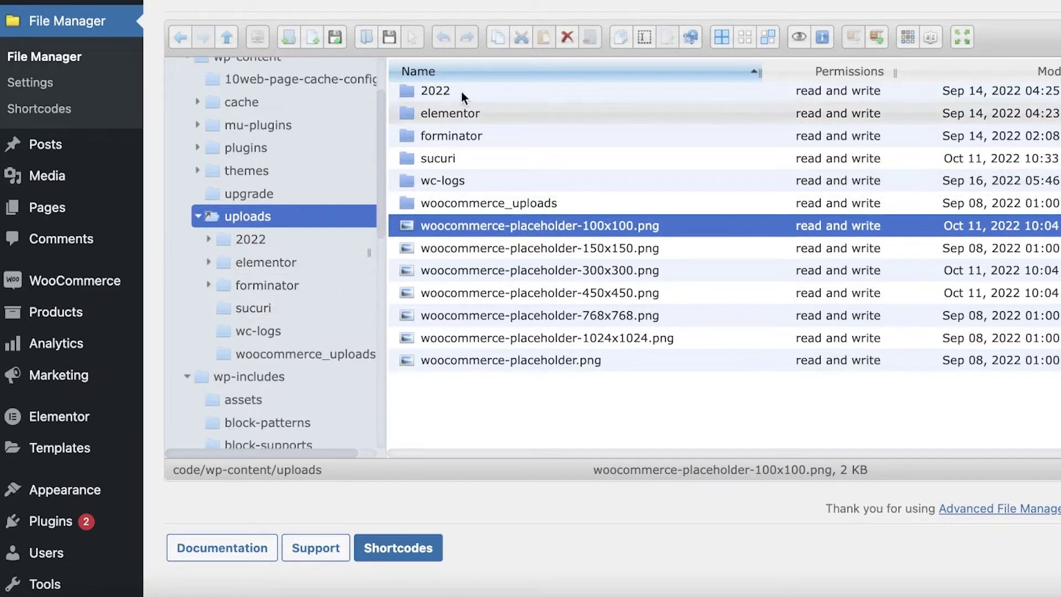
click(459, 71)
- Open uploads/2022/09 and select eleven image files up from the 100x100 eyelash logo
double_click(445, 209)
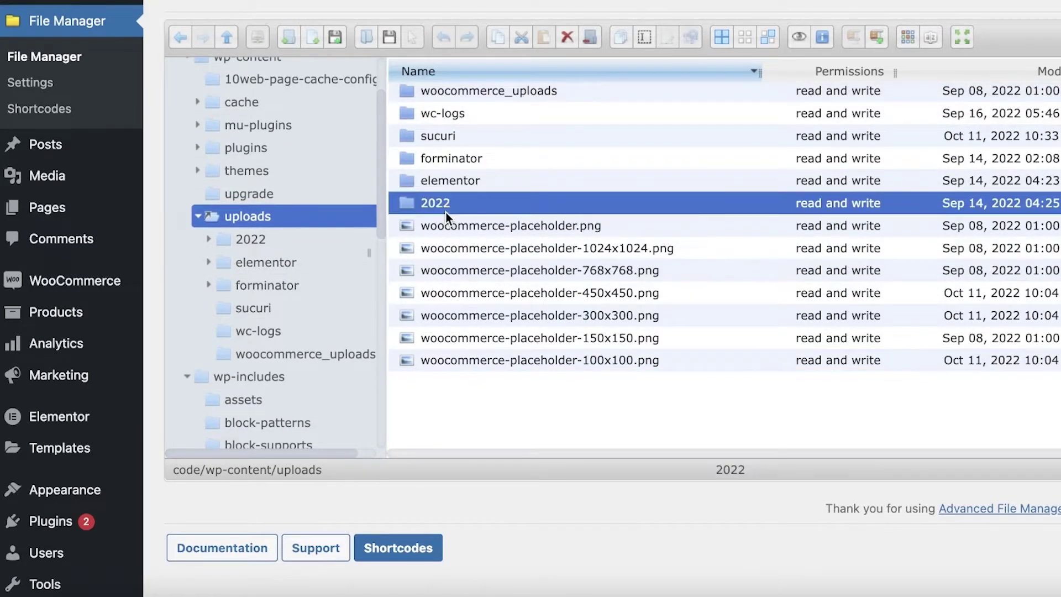
click(462, 116)
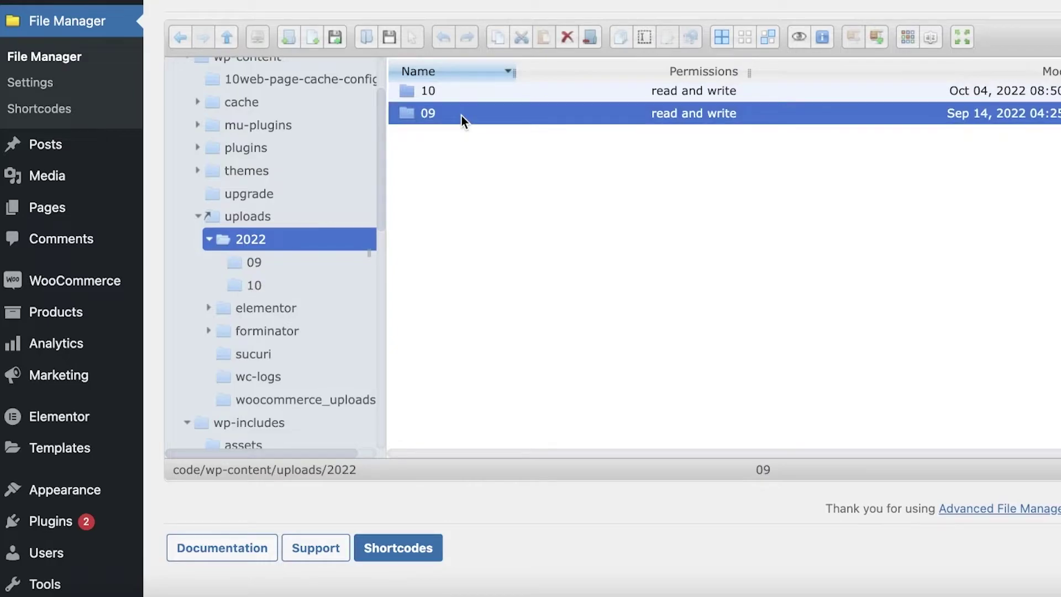
double_click(462, 115)
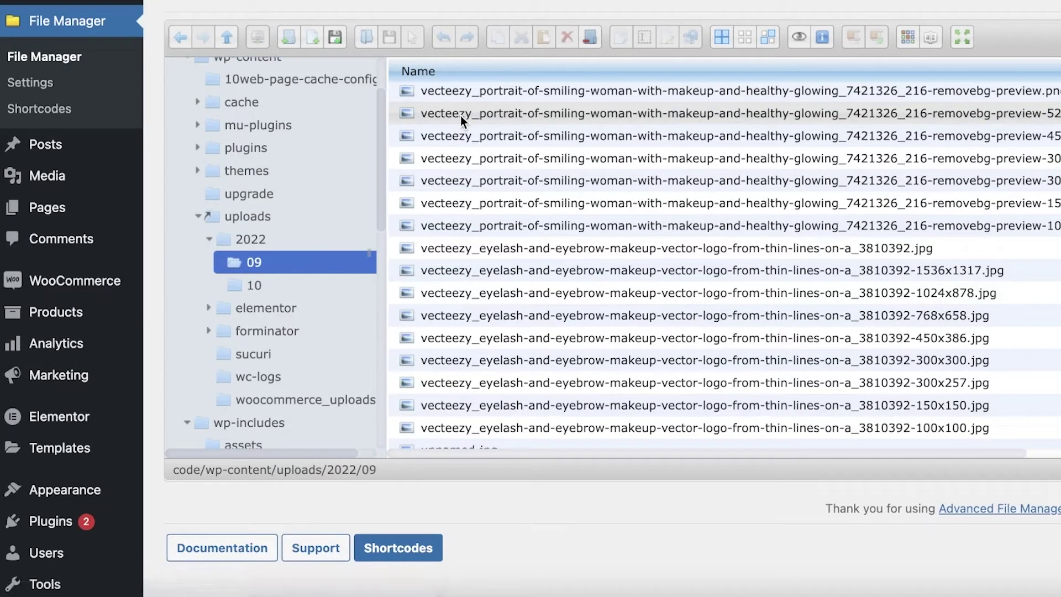
click(459, 115)
scroll(455, 129, down, 5)
scroll(455, 129, down, 3)
scroll(439, 300, up, 10)
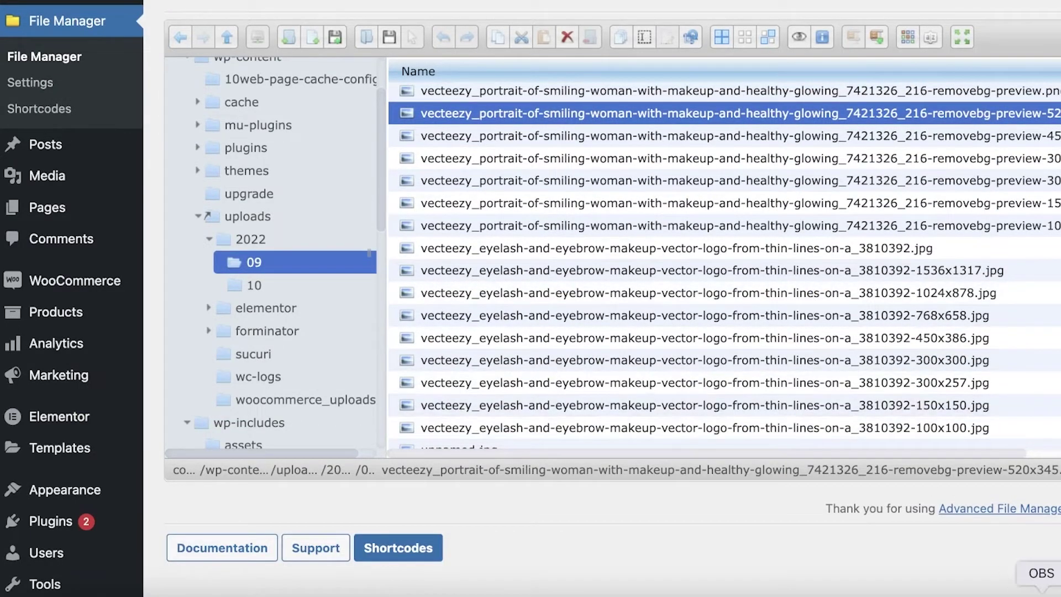
click(575, 437)
drag(572, 445, 589, 231)
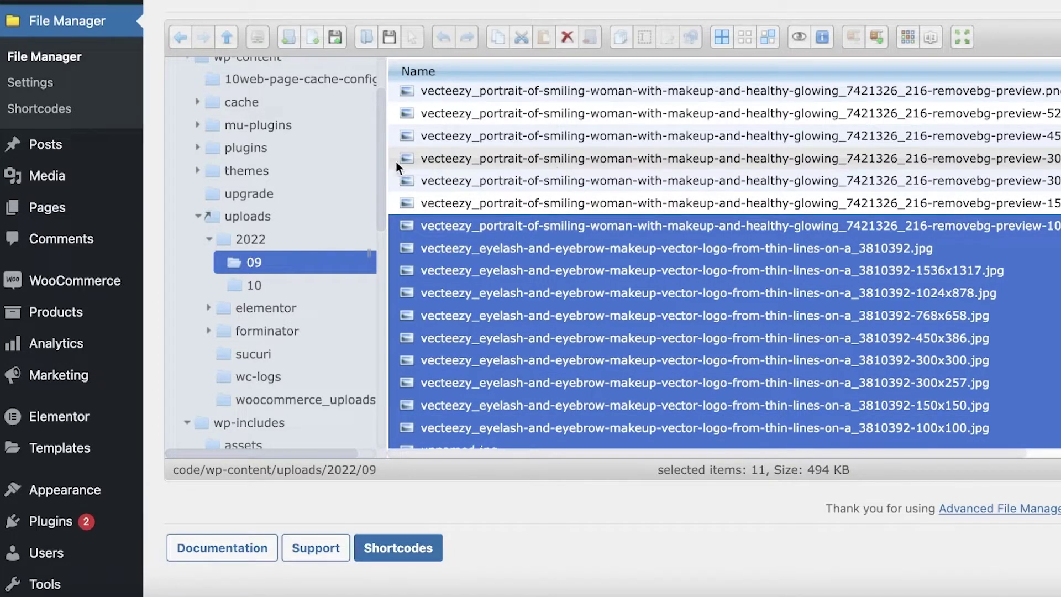
scroll(373, 162, down, 10)
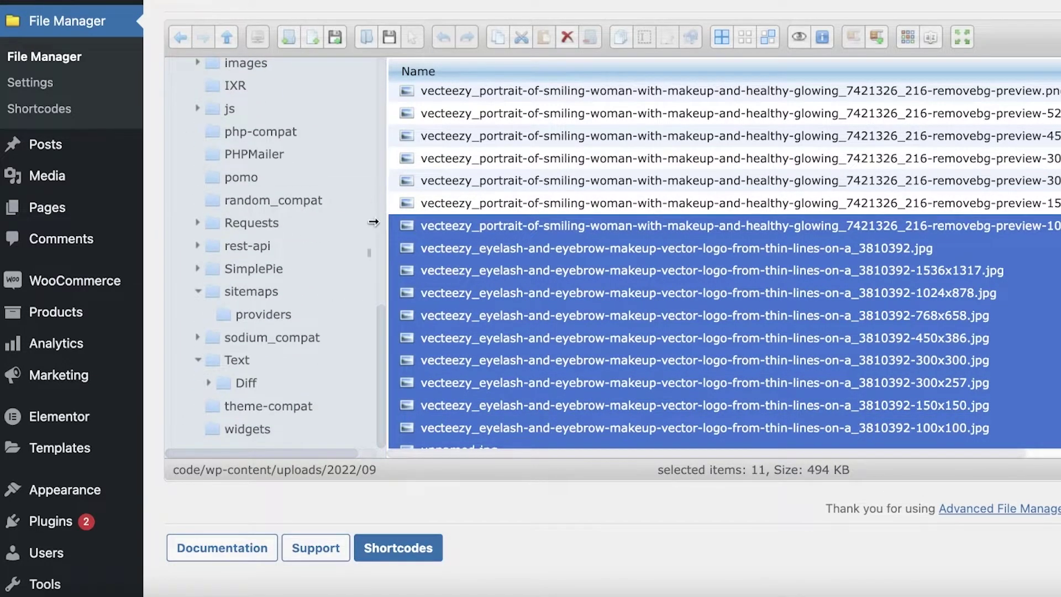